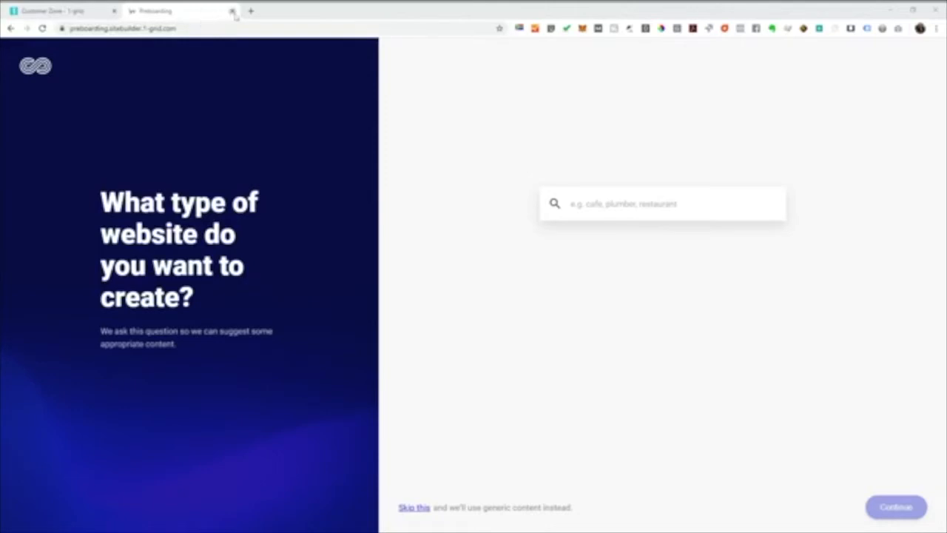
Step: Set the website type to "Coffee shop" and continue to the website name question
{"action": "left_click", "coordinate": [184, 7]}
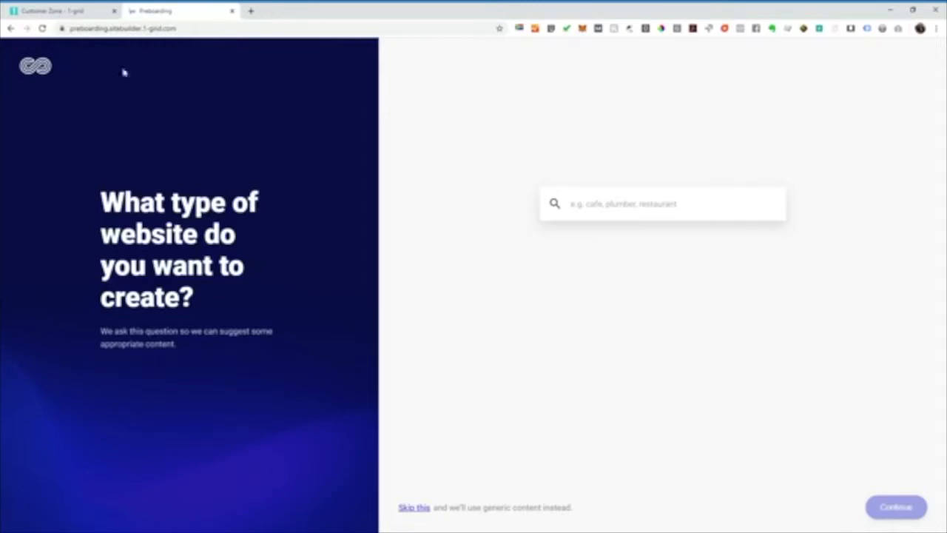
{"action": "left_click", "coordinate": [42, 28]}
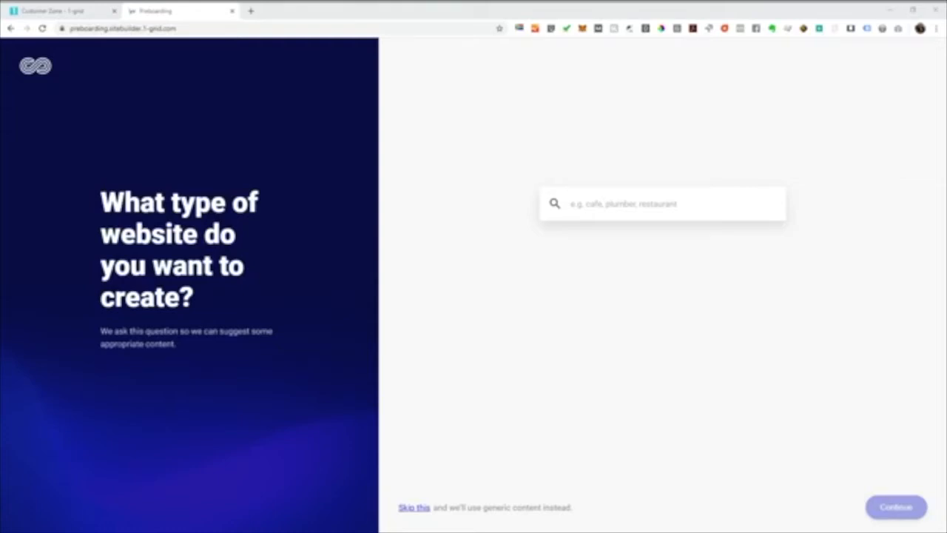
{"action": "left_click", "coordinate": [636, 204]}
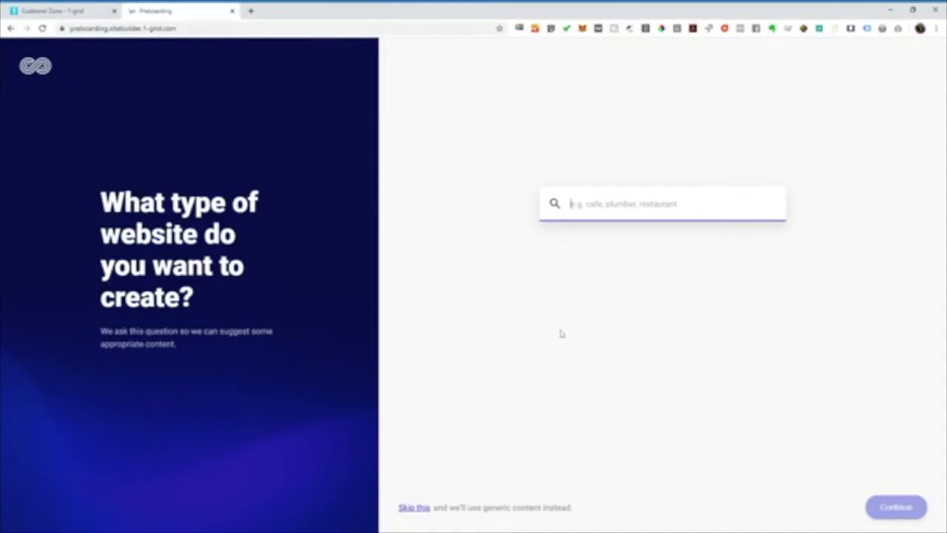
{"action": "type", "text": "Coffee shop"}
{"action": "left_click", "coordinate": [473, 283]}
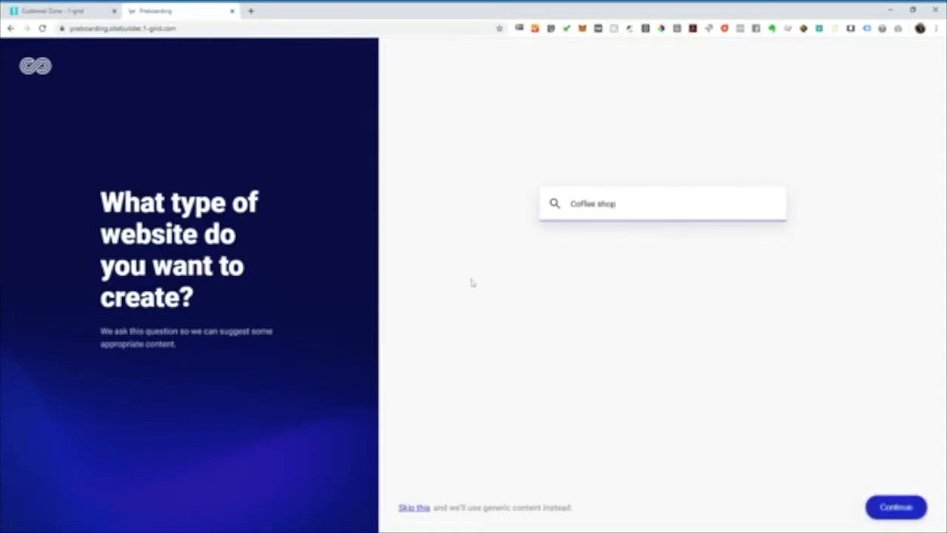
{"action": "left_click", "coordinate": [899, 503]}
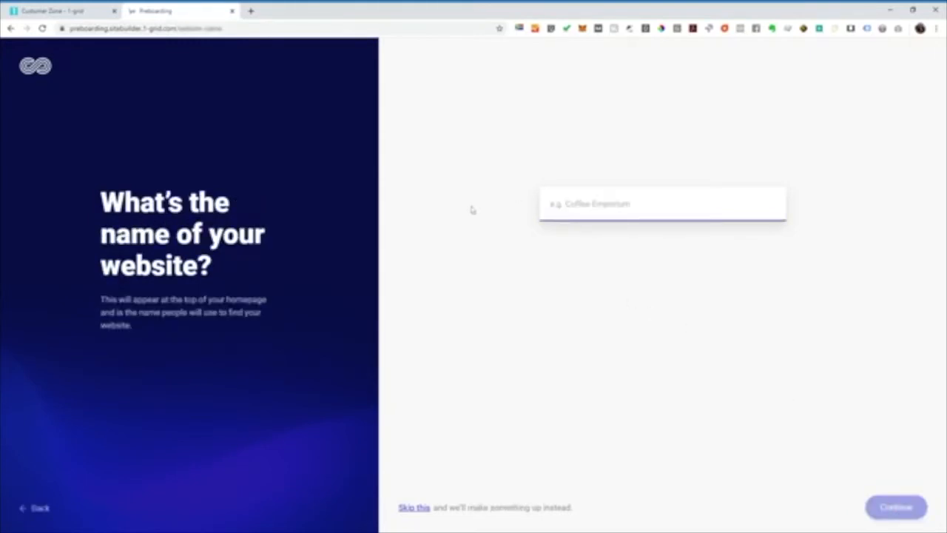
Step: Name the website "Your Business Name" and choose the black style with the white serif Abc lettering
{"action": "left_click", "coordinate": [565, 210]}
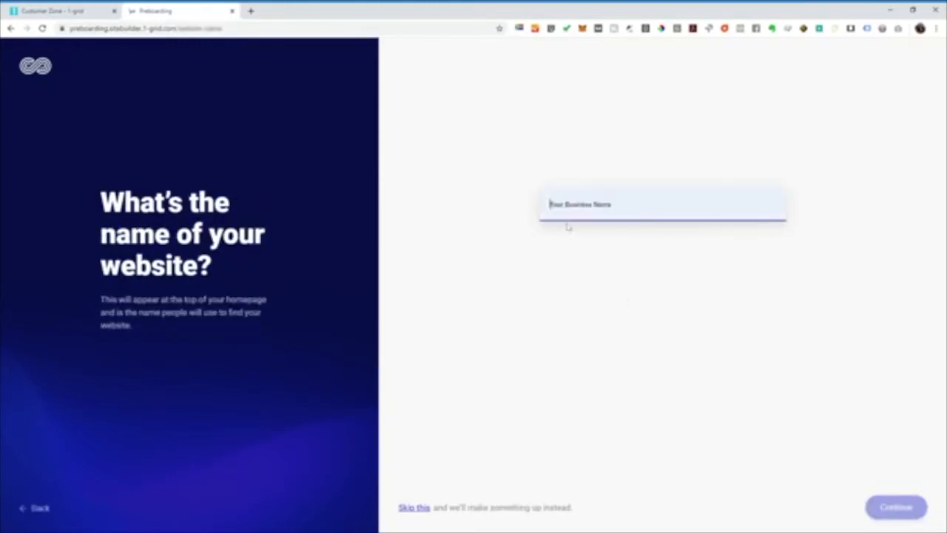
{"action": "left_click", "coordinate": [568, 227]}
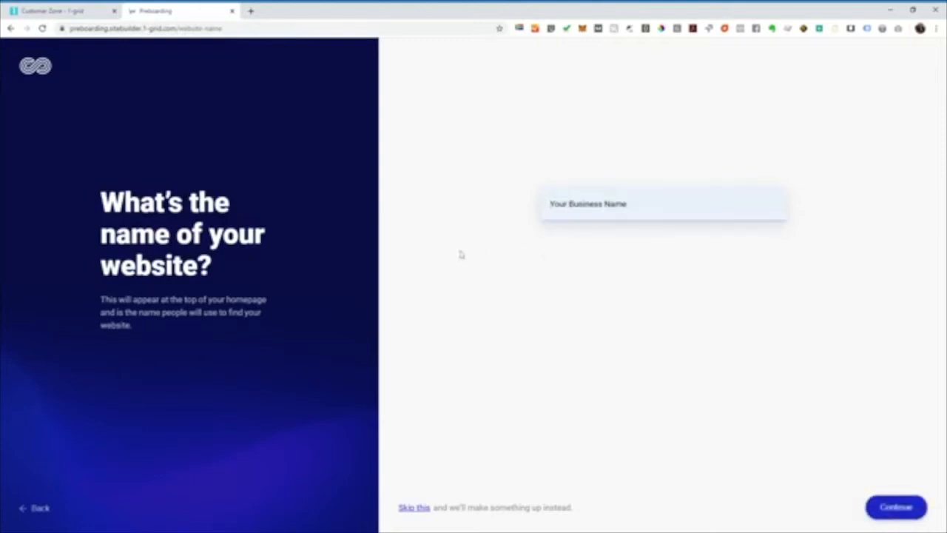
{"action": "left_click", "coordinate": [898, 508]}
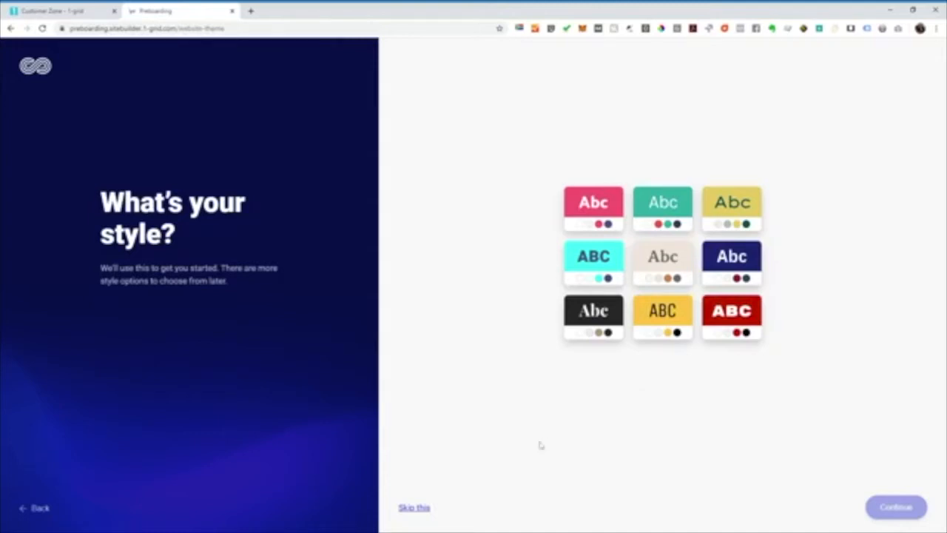
{"action": "left_click", "coordinate": [576, 313]}
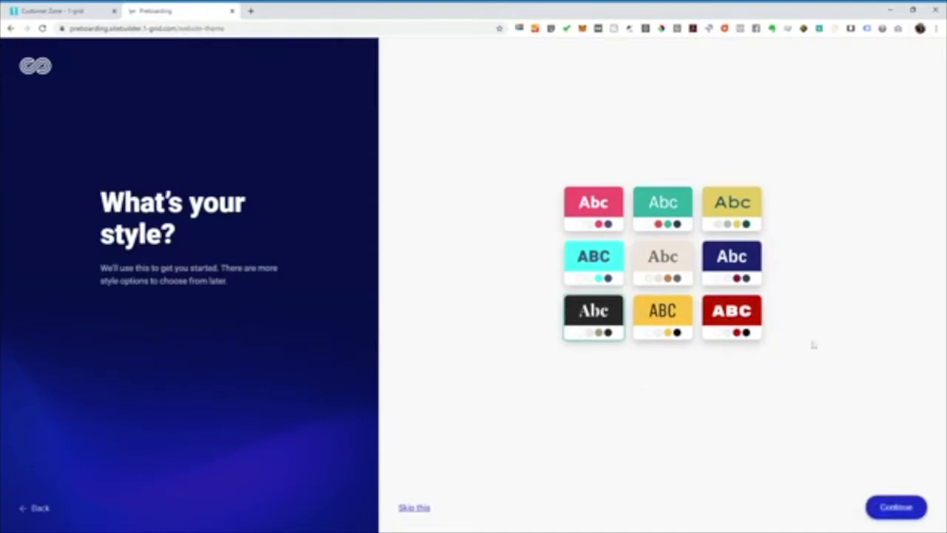
{"action": "left_click", "coordinate": [896, 509]}
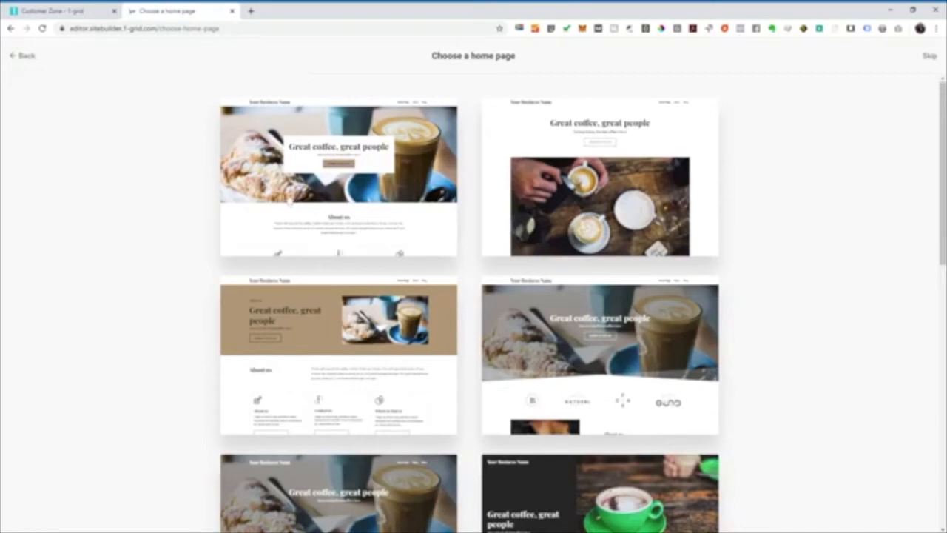
Step: Look through all the coffee shop home page layouts and compare their designs
{"action": "scroll", "coordinate": [288, 200], "scroll_direction": "down", "scroll_amount": 1}
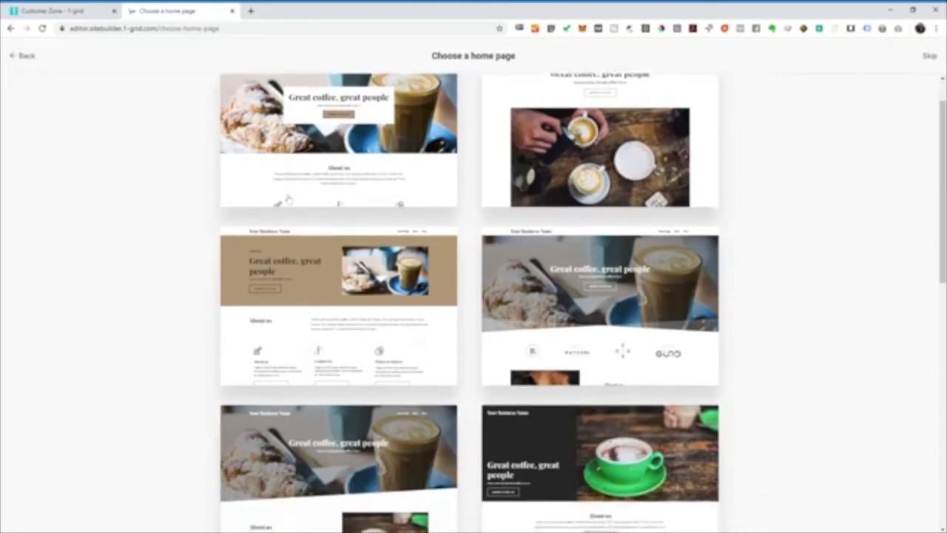
{"action": "scroll", "coordinate": [288, 200], "scroll_direction": "down", "scroll_amount": 3}
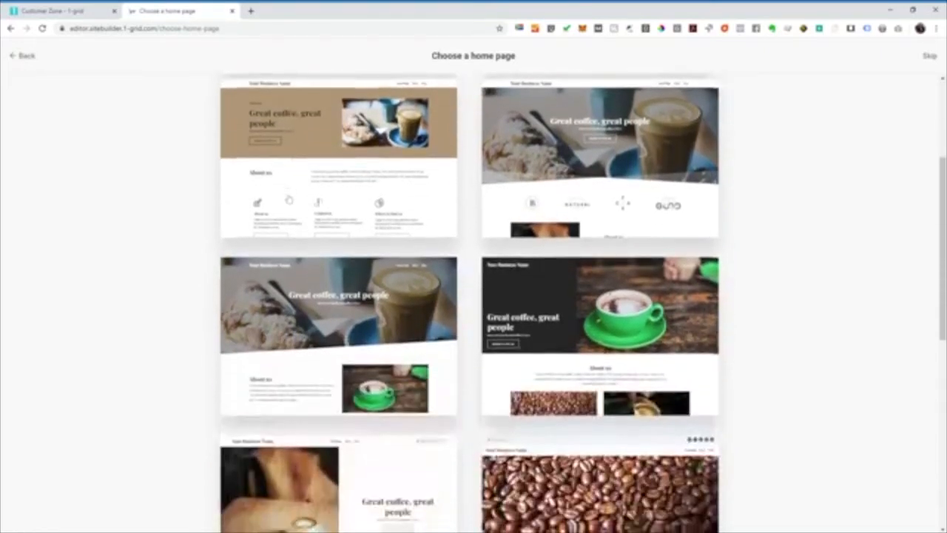
{"action": "scroll", "coordinate": [289, 200], "scroll_direction": "down", "scroll_amount": 2}
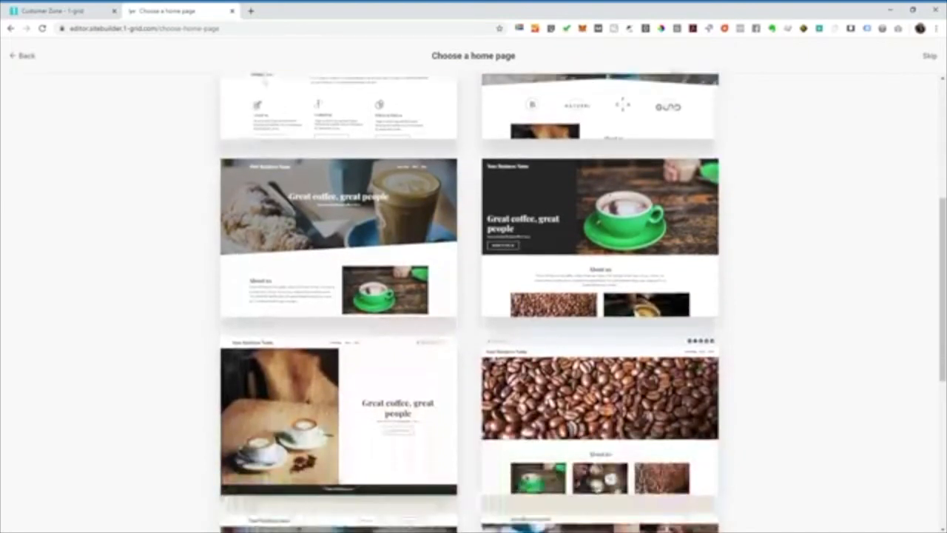
{"action": "scroll", "coordinate": [474, 296], "scroll_direction": "down", "scroll_amount": 4}
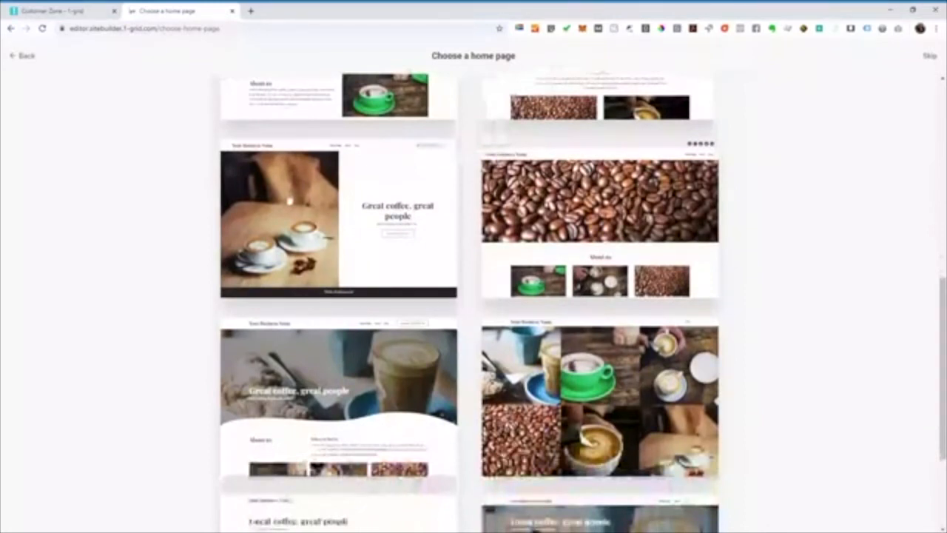
{"action": "scroll", "coordinate": [289, 201], "scroll_direction": "down", "scroll_amount": 3}
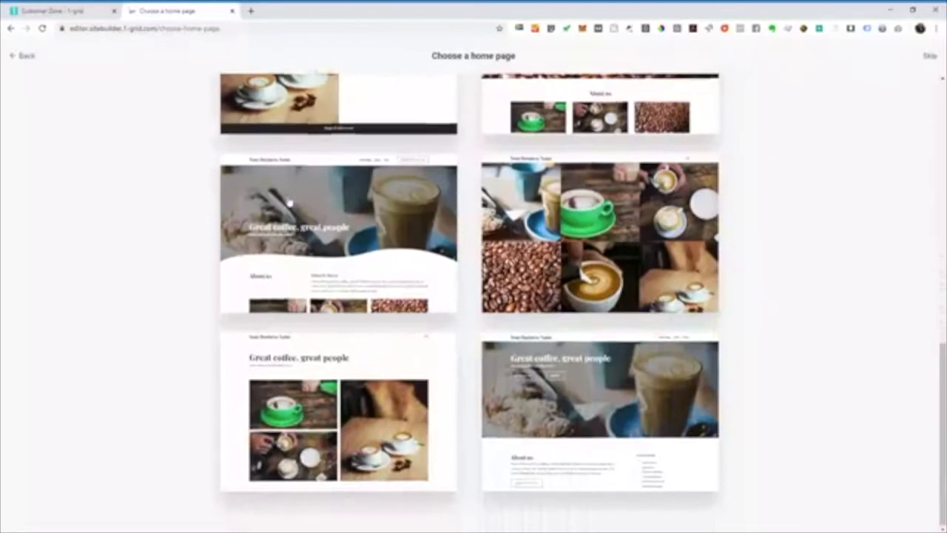
{"action": "scroll", "coordinate": [289, 202], "scroll_direction": "up", "scroll_amount": 9}
{"action": "scroll", "coordinate": [289, 201], "scroll_direction": "up", "scroll_amount": 3}
{"action": "scroll", "coordinate": [289, 201], "scroll_direction": "up", "scroll_amount": 1}
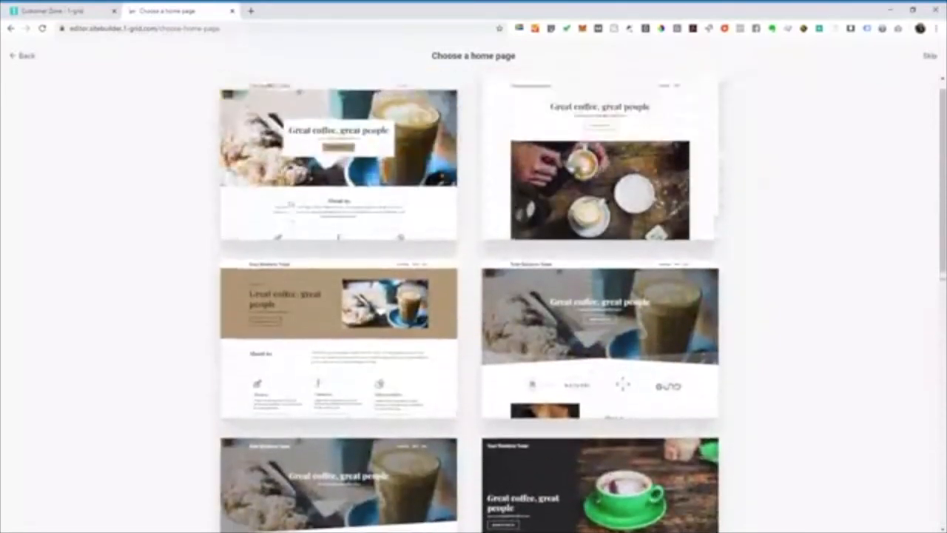
{"action": "scroll", "coordinate": [289, 201], "scroll_direction": "down", "scroll_amount": 6}
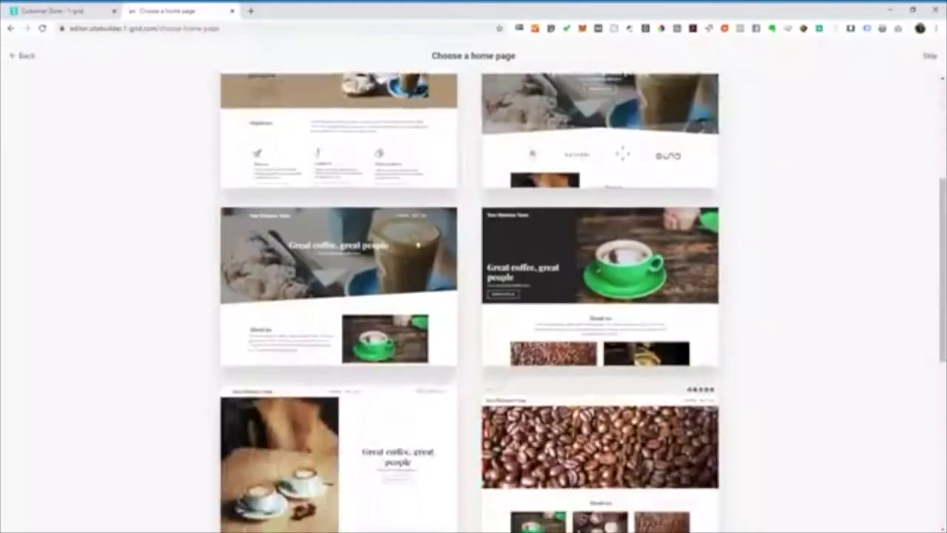
{"action": "scroll", "coordinate": [437, 230], "scroll_direction": "down", "scroll_amount": 1}
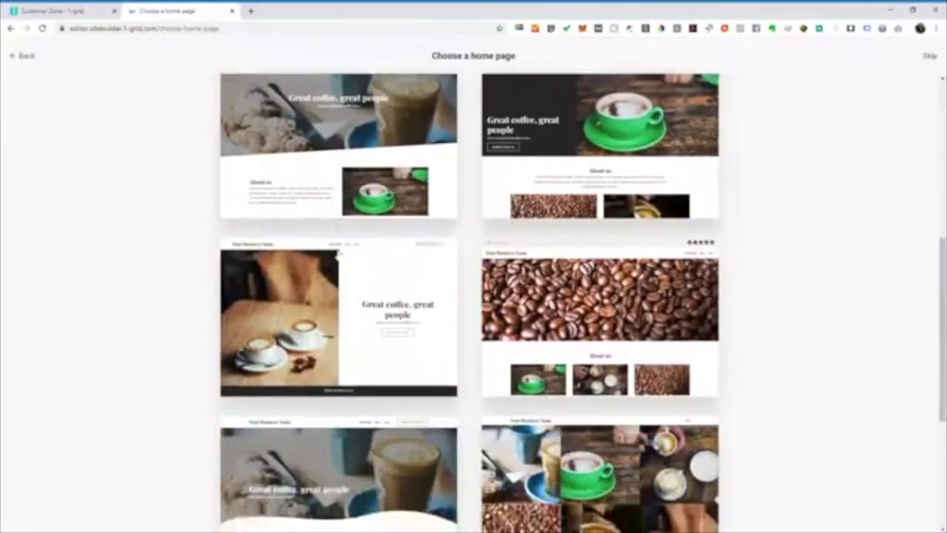
{"action": "scroll", "coordinate": [337, 252], "scroll_direction": "down", "scroll_amount": 2}
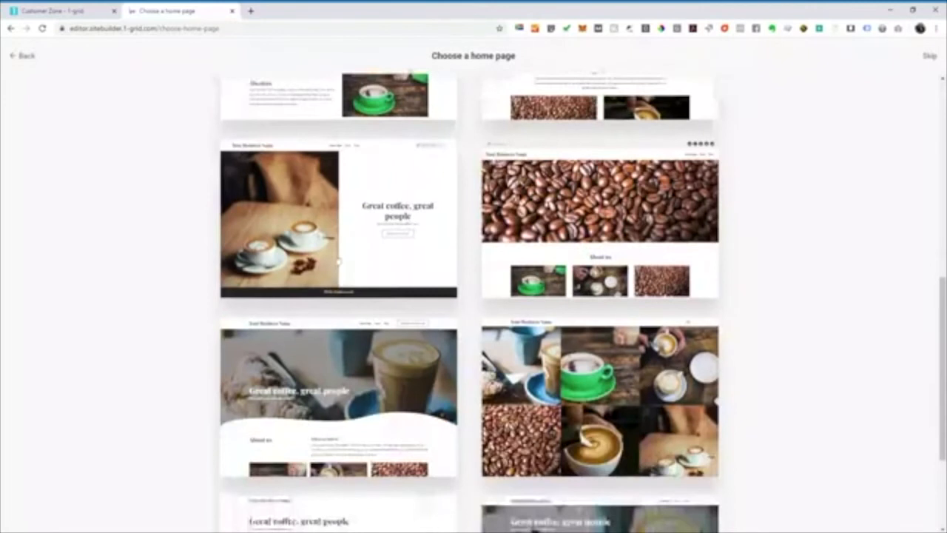
{"action": "scroll", "coordinate": [339, 261], "scroll_direction": "down", "scroll_amount": 3}
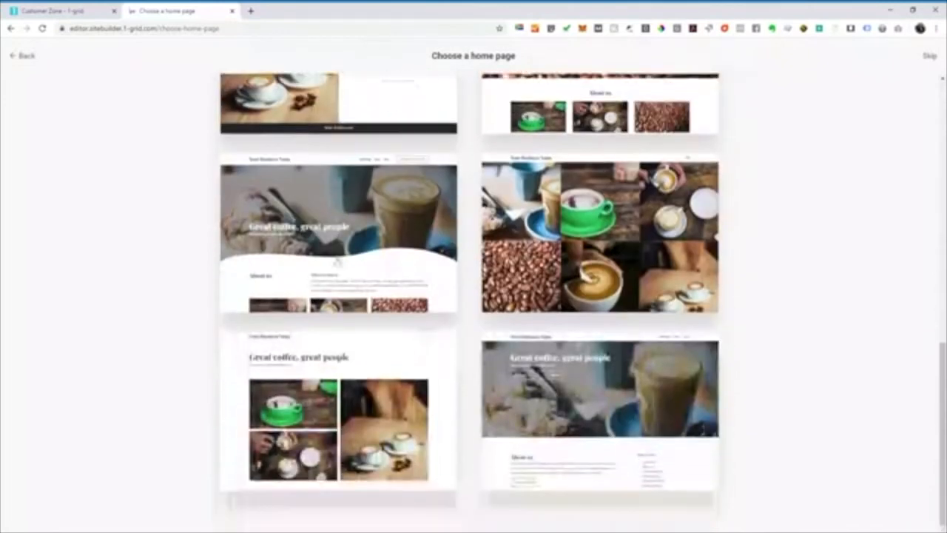
{"action": "scroll", "coordinate": [324, 319], "scroll_direction": "up", "scroll_amount": 8}
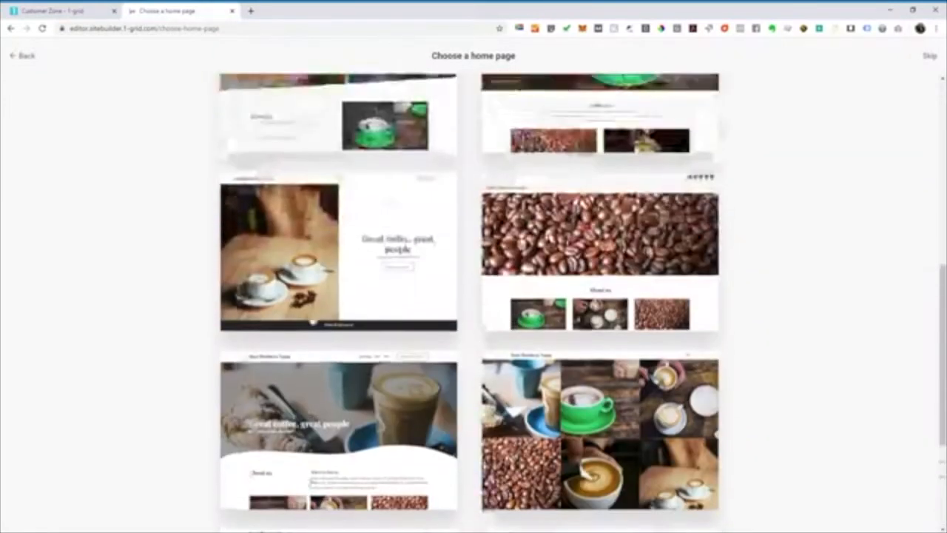
{"action": "scroll", "coordinate": [324, 311], "scroll_direction": "up", "scroll_amount": 3}
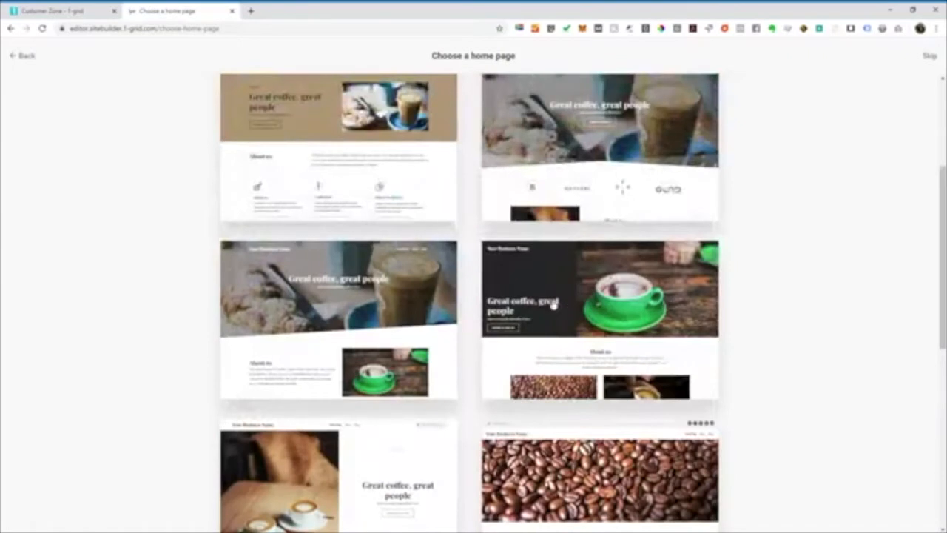
{"action": "scroll", "coordinate": [464, 296], "scroll_direction": "up", "scroll_amount": 3}
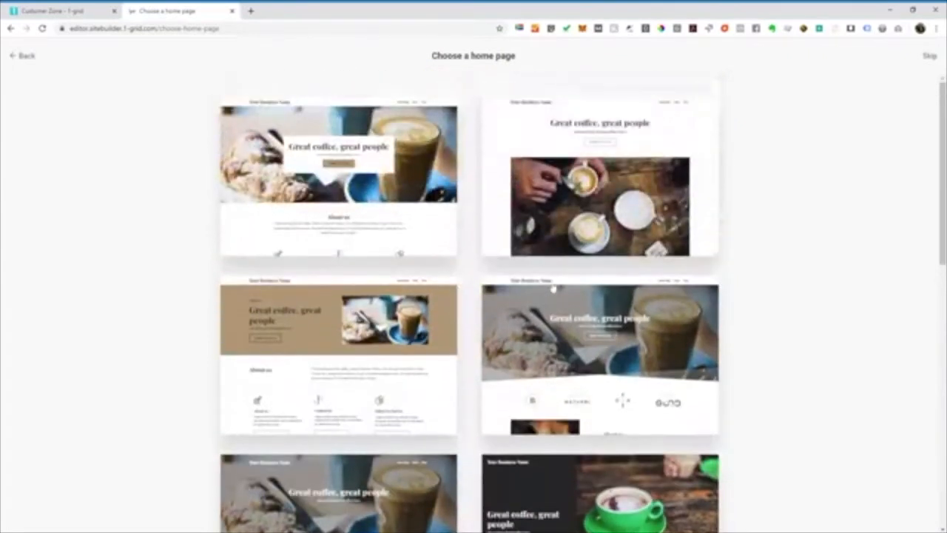
{"action": "scroll", "coordinate": [367, 208], "scroll_direction": "down", "scroll_amount": 1}
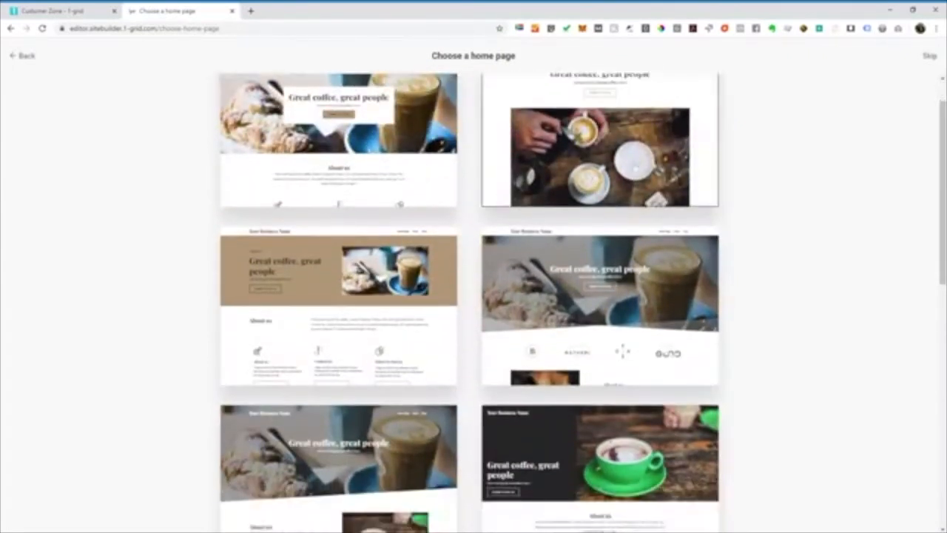
Step: Preview the full layout with the centred heading above the latte-pouring photo, and return to the layout choices
{"action": "left_click", "coordinate": [634, 166]}
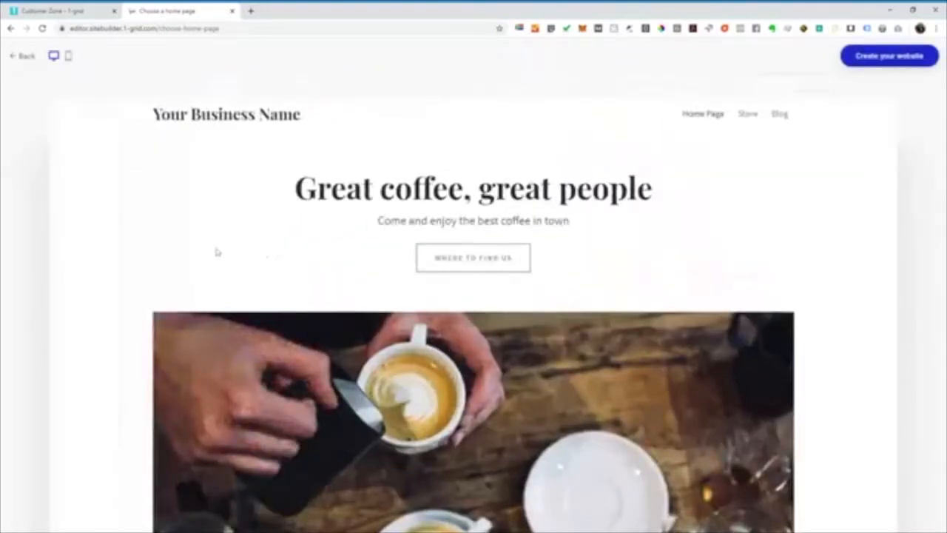
{"action": "scroll", "coordinate": [583, 281], "scroll_direction": "down", "scroll_amount": 2}
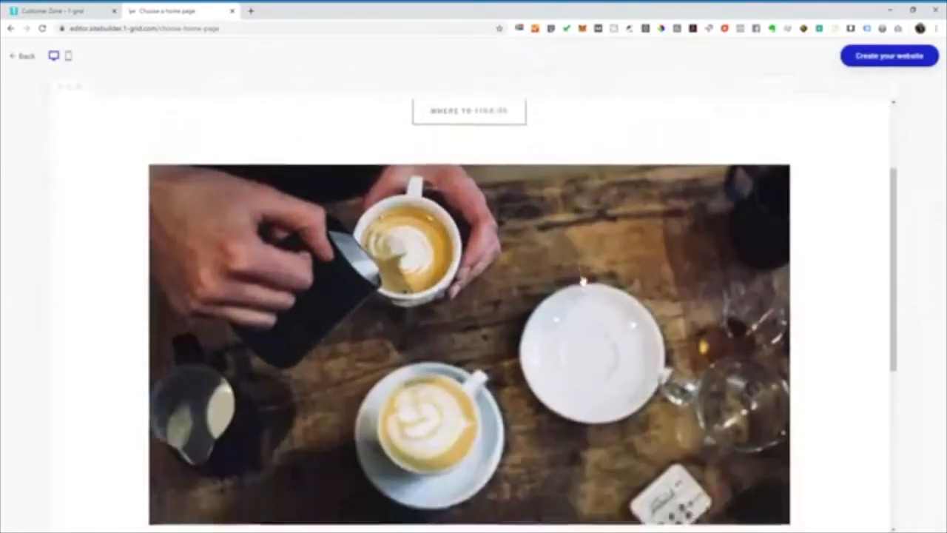
{"action": "scroll", "coordinate": [583, 281], "scroll_direction": "down", "scroll_amount": 4}
{"action": "scroll", "coordinate": [583, 281], "scroll_direction": "up", "scroll_amount": 4}
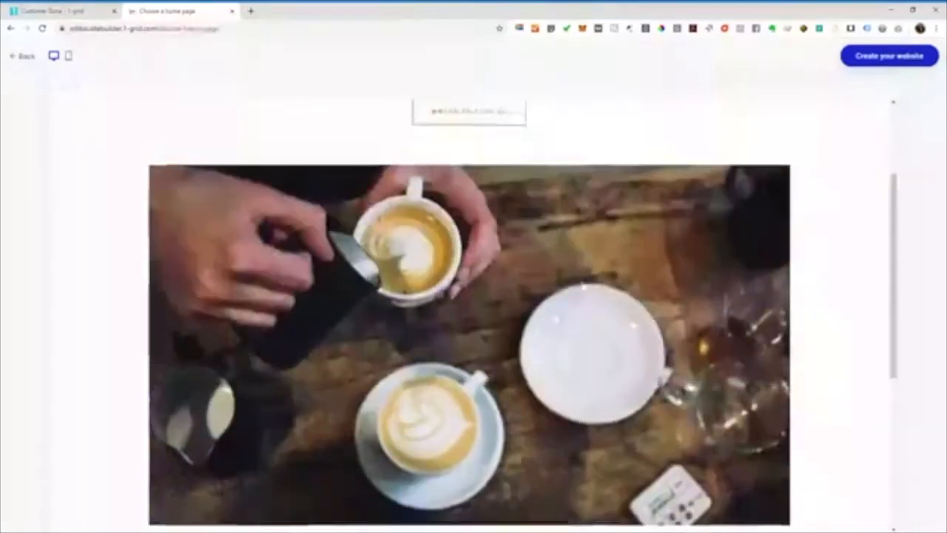
{"action": "scroll", "coordinate": [659, 276], "scroll_direction": "up", "scroll_amount": 2}
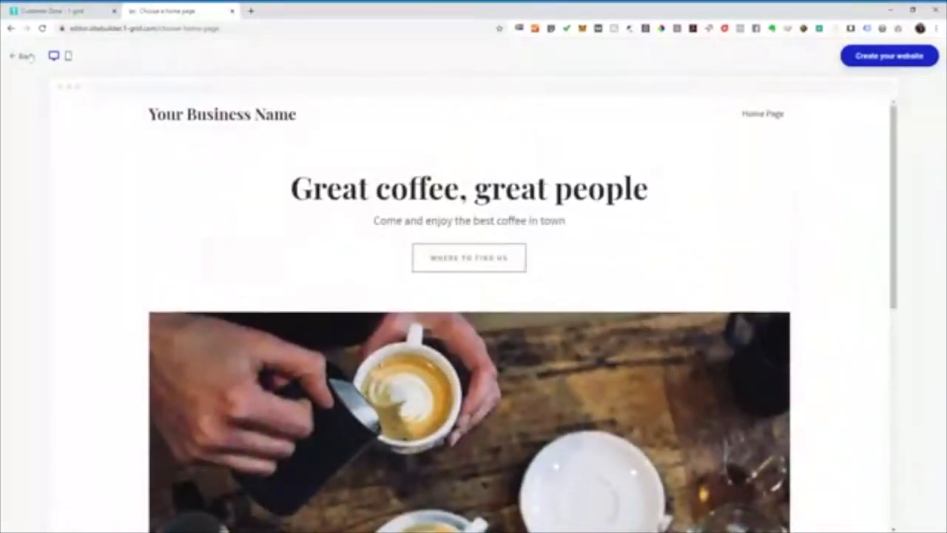
{"action": "left_click", "coordinate": [26, 57]}
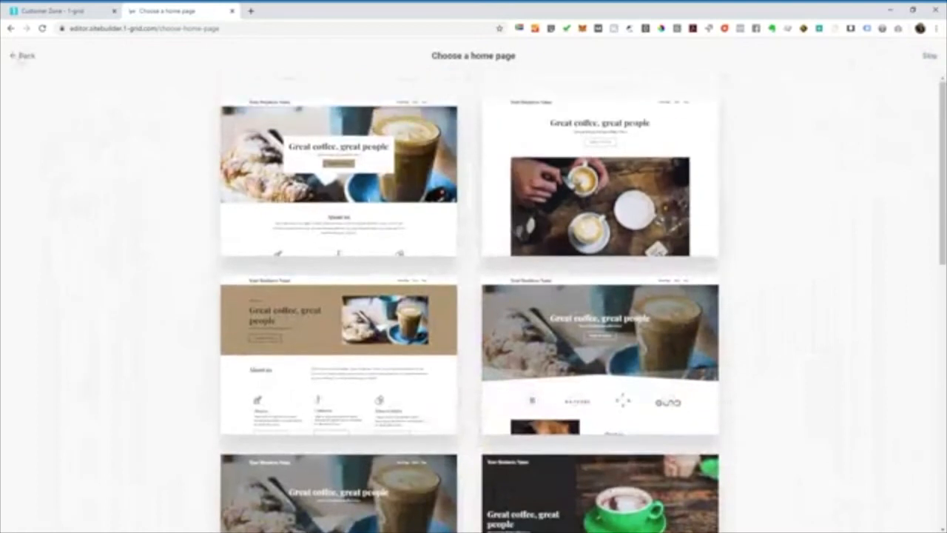
Step: Choose the split home page layout with the two coffee cups photo beside the heading "Great coffee, great people"
{"action": "scroll", "coordinate": [743, 251], "scroll_direction": "down", "scroll_amount": 8}
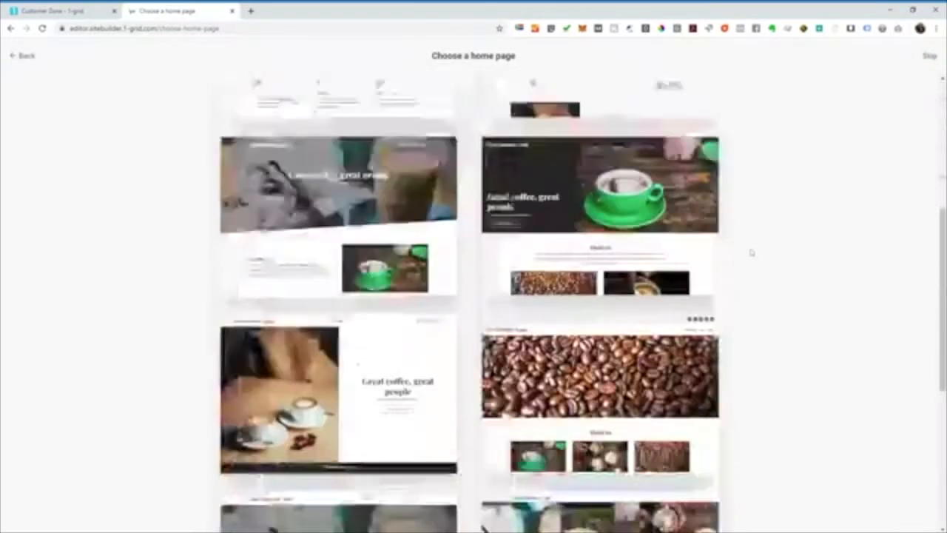
{"action": "scroll", "coordinate": [810, 178], "scroll_direction": "up", "scroll_amount": 1}
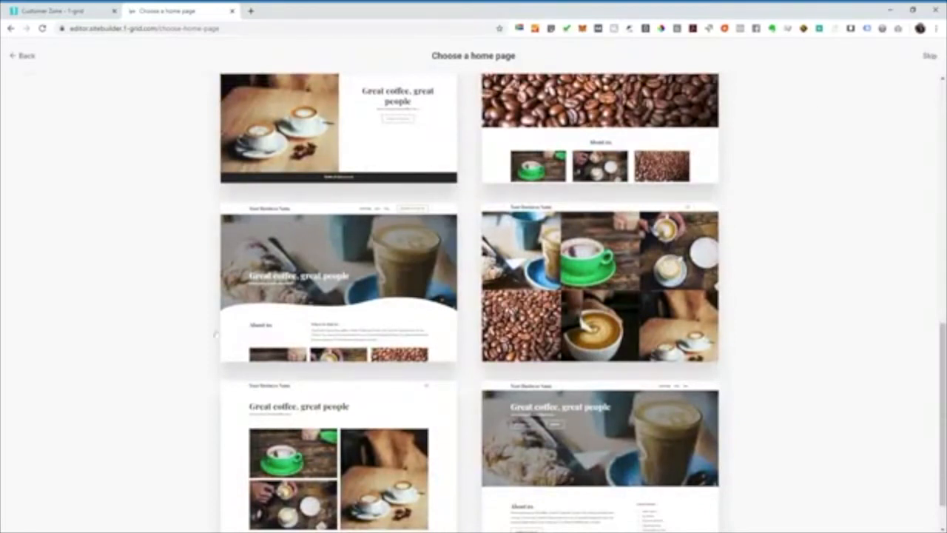
{"action": "scroll", "coordinate": [76, 245], "scroll_direction": "up", "scroll_amount": 2}
{"action": "scroll", "coordinate": [81, 180], "scroll_direction": "up", "scroll_amount": 1}
{"action": "scroll", "coordinate": [413, 256], "scroll_direction": "down", "scroll_amount": 1}
{"action": "left_click", "coordinate": [312, 207]}
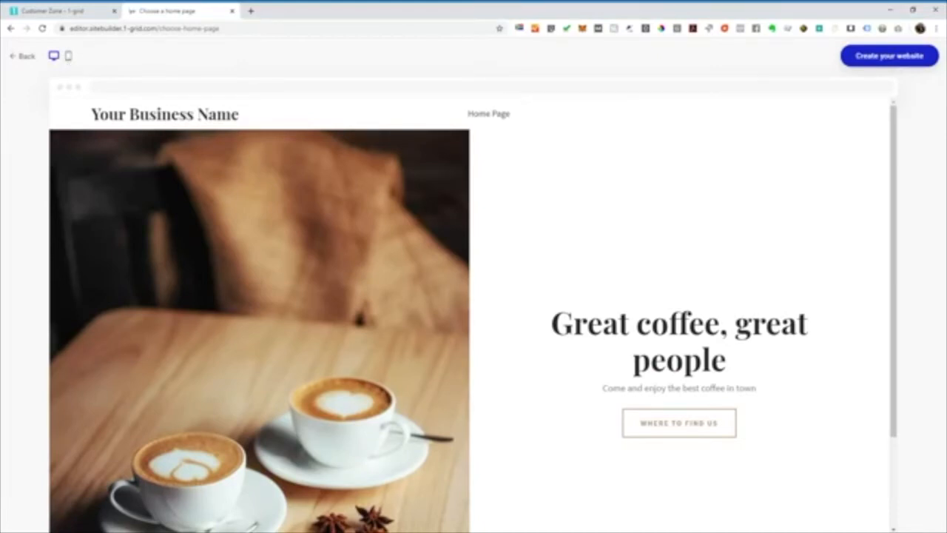
Step: Preview the chosen layout in mobile view and create the website from it
{"action": "left_click", "coordinate": [68, 55]}
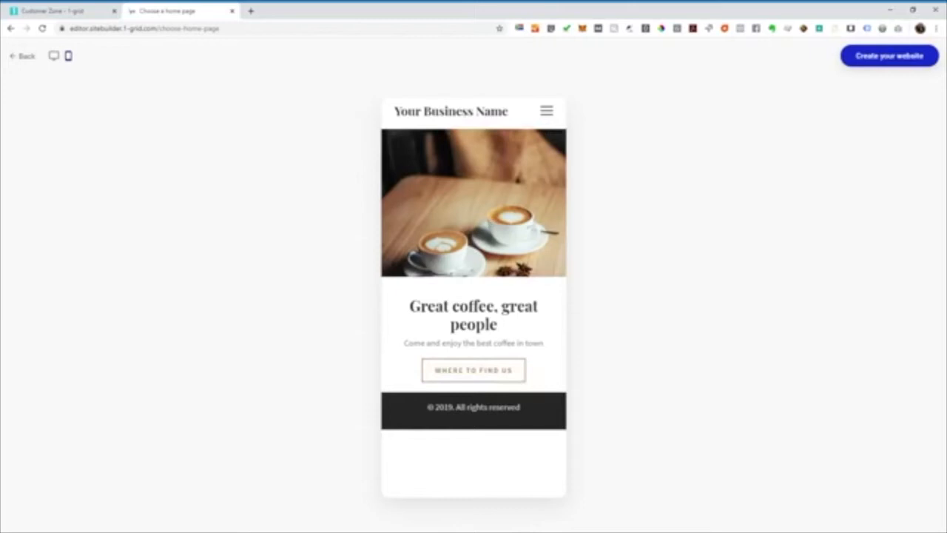
{"action": "left_click", "coordinate": [890, 60]}
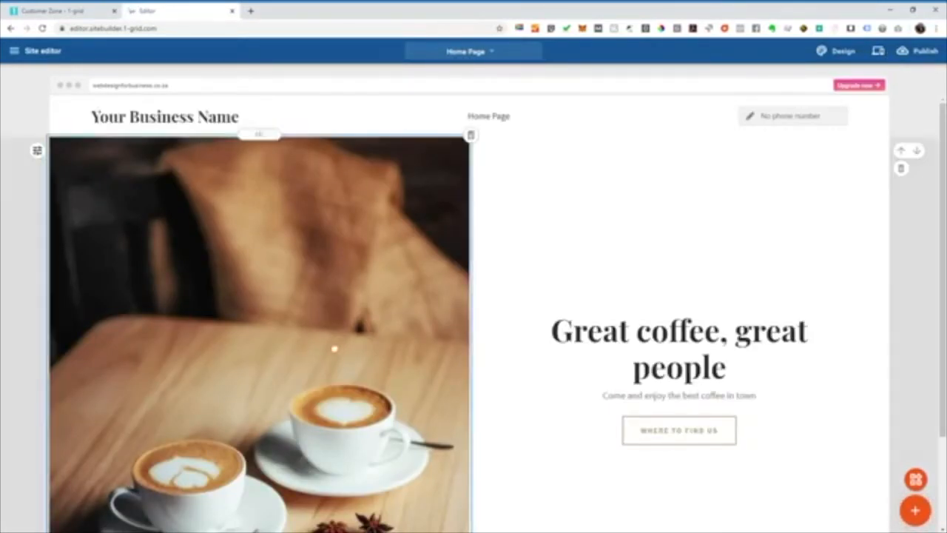
{"action": "scroll", "coordinate": [385, 313], "scroll_direction": "down", "scroll_amount": 2}
{"action": "scroll", "coordinate": [739, 259], "scroll_direction": "up", "scroll_amount": 2}
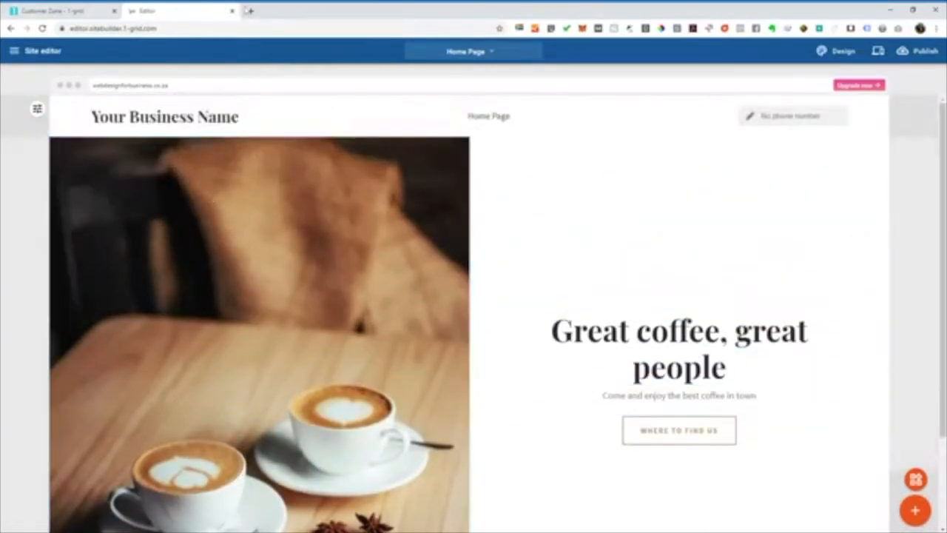
Step: Add the "About us" image-and-text section with the coffee beans and latte photos directly above the home page footer
{"action": "scroll", "coordinate": [270, 124], "scroll_direction": "down", "scroll_amount": 2}
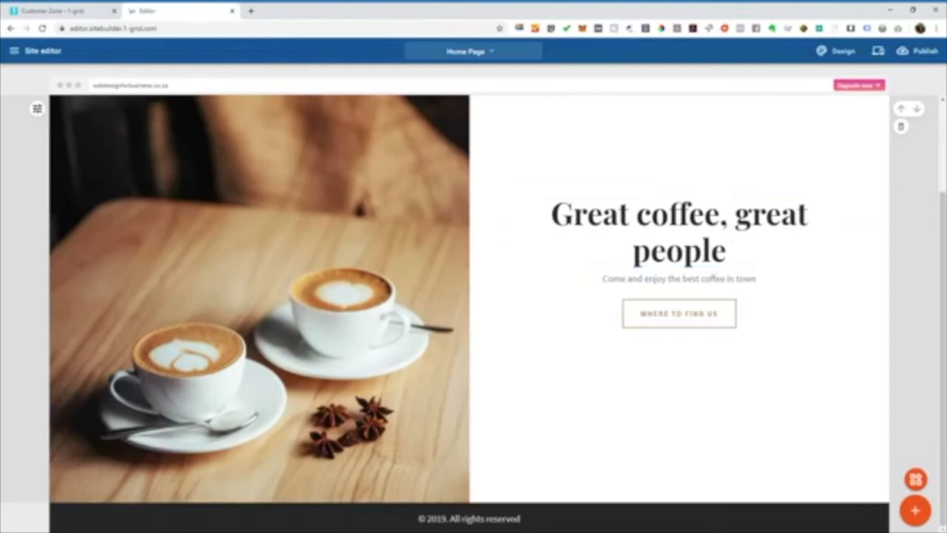
{"action": "left_click", "coordinate": [916, 511]}
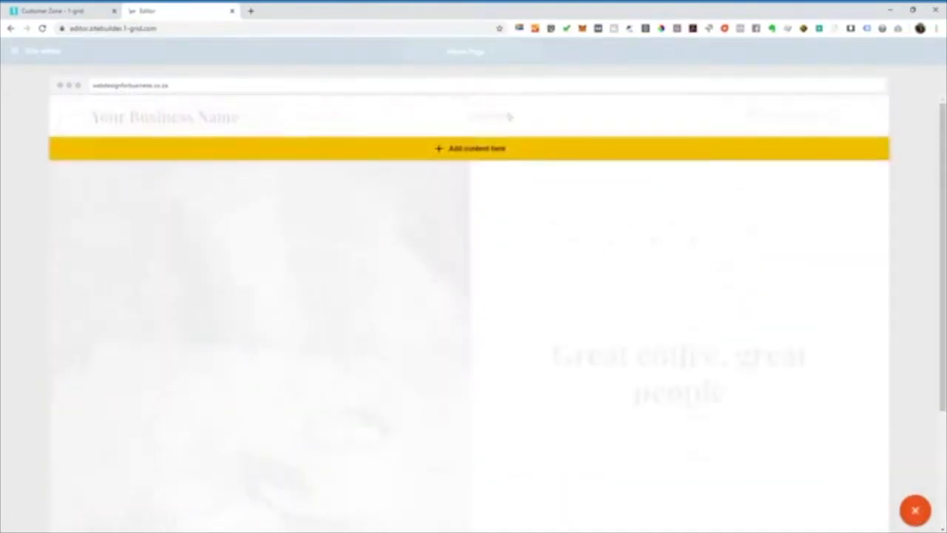
{"action": "scroll", "coordinate": [432, 159], "scroll_direction": "down", "scroll_amount": 3}
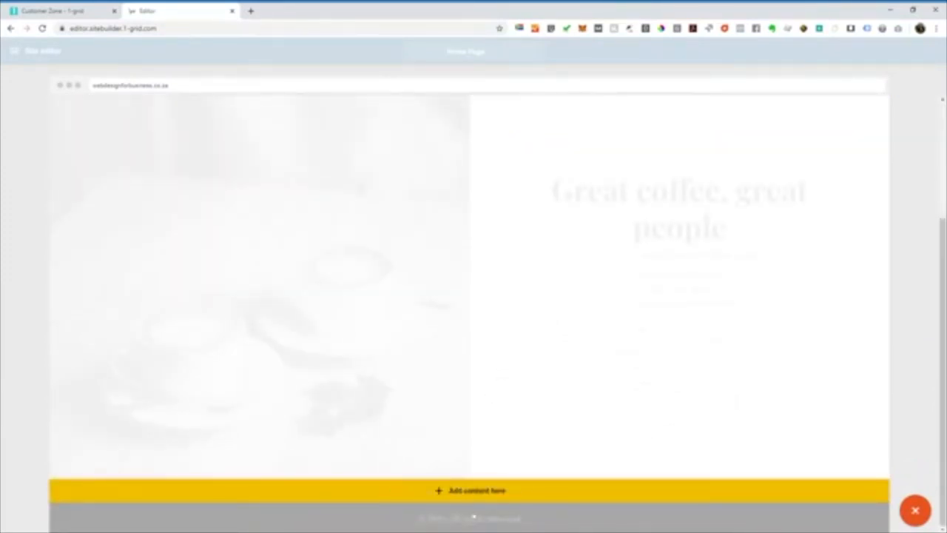
{"action": "left_click", "coordinate": [475, 491]}
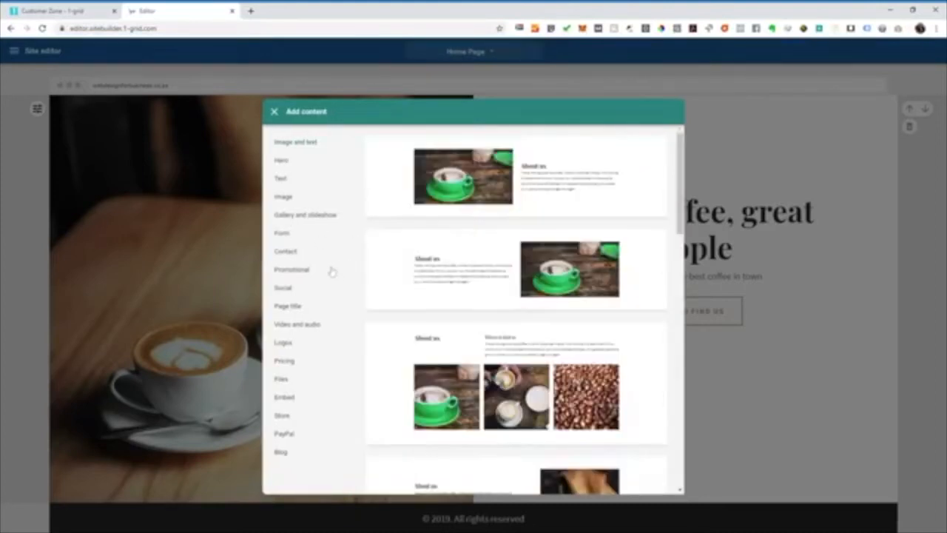
{"action": "scroll", "coordinate": [503, 259], "scroll_direction": "down", "scroll_amount": 3}
{"action": "scroll", "coordinate": [503, 259], "scroll_direction": "down", "scroll_amount": 10}
{"action": "scroll", "coordinate": [503, 262], "scroll_direction": "down", "scroll_amount": 8}
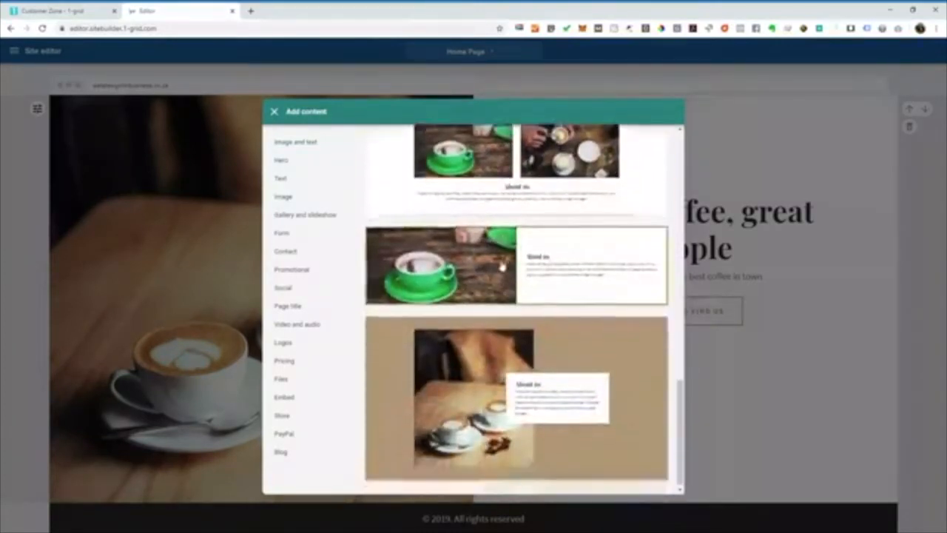
{"action": "scroll", "coordinate": [502, 265], "scroll_direction": "up", "scroll_amount": 6}
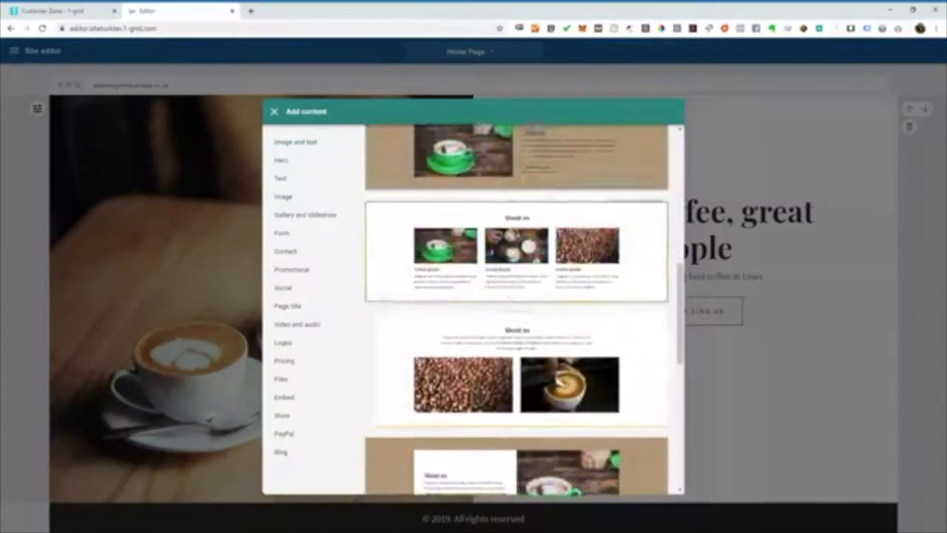
{"action": "left_click", "coordinate": [515, 362]}
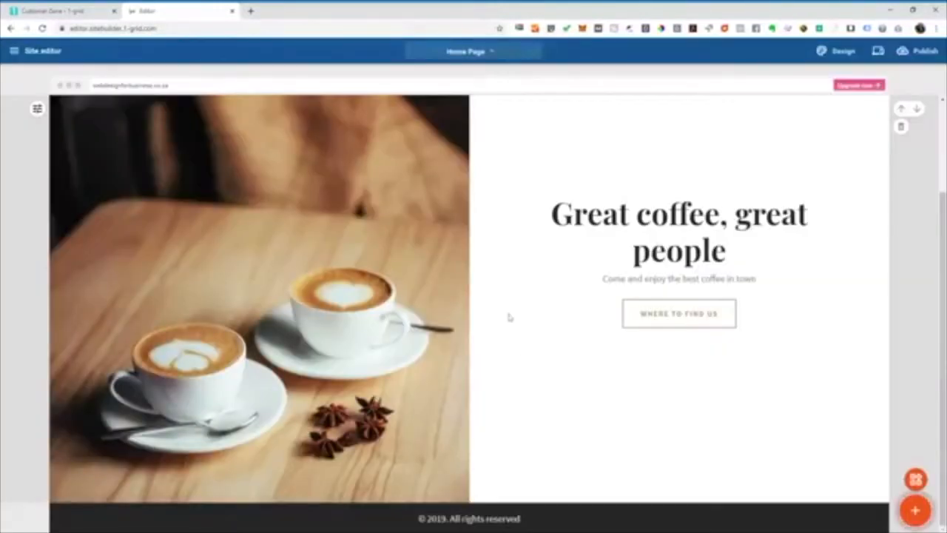
Step: Italicise the last line of the "About us" paragraph, "to come back to again and again."
{"action": "scroll", "coordinate": [645, 238], "scroll_direction": "down", "scroll_amount": 3}
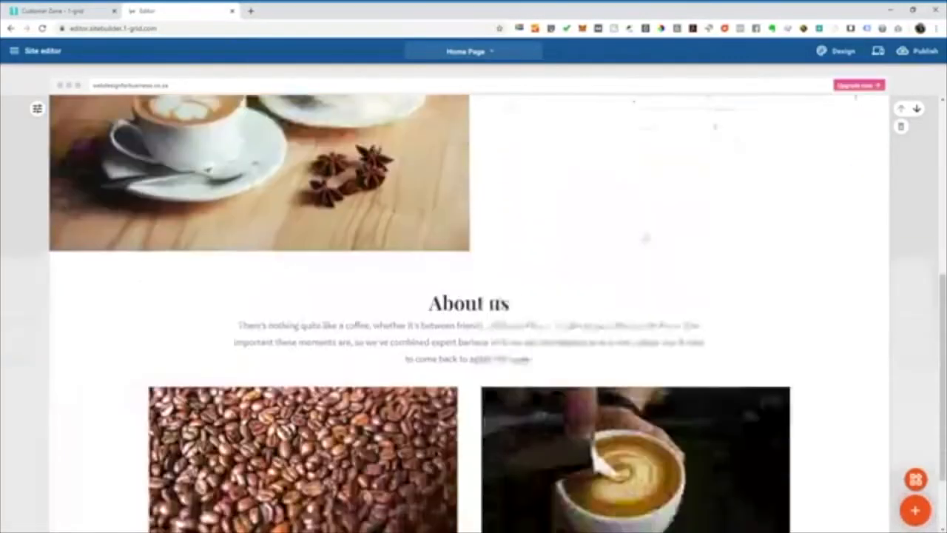
{"action": "scroll", "coordinate": [645, 238], "scroll_direction": "down", "scroll_amount": 2}
{"action": "scroll", "coordinate": [634, 249], "scroll_direction": "up", "scroll_amount": 1}
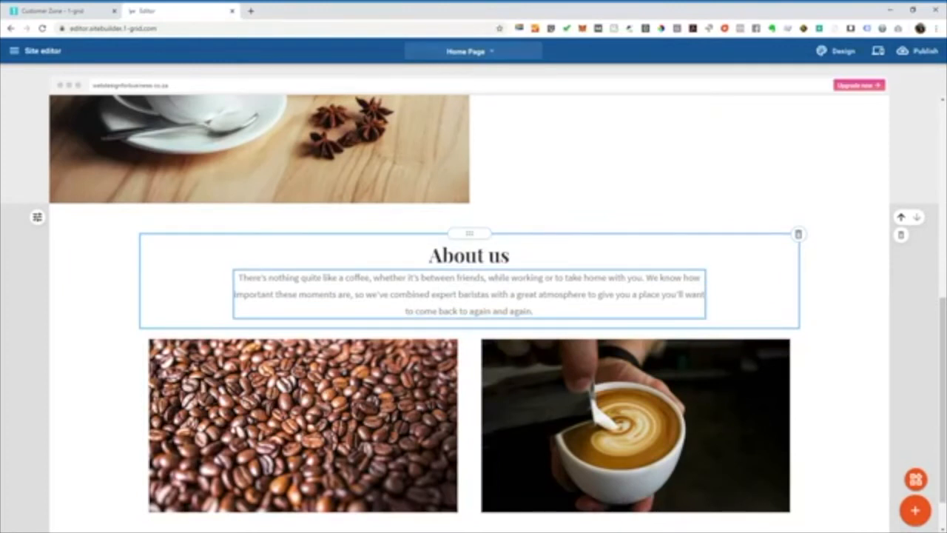
{"action": "double_click", "coordinate": [465, 290]}
{"action": "key", "text": "ctrl+a"}
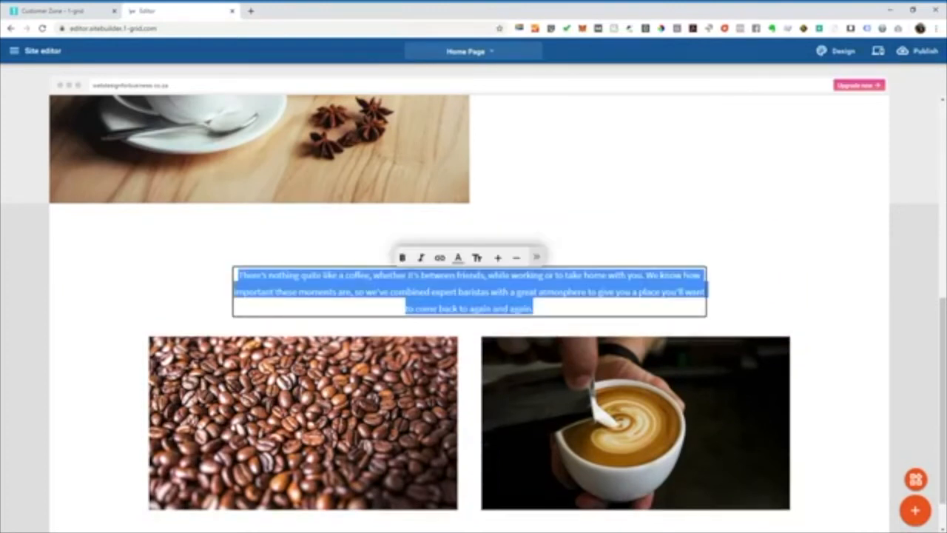
{"action": "left_click", "coordinate": [568, 291]}
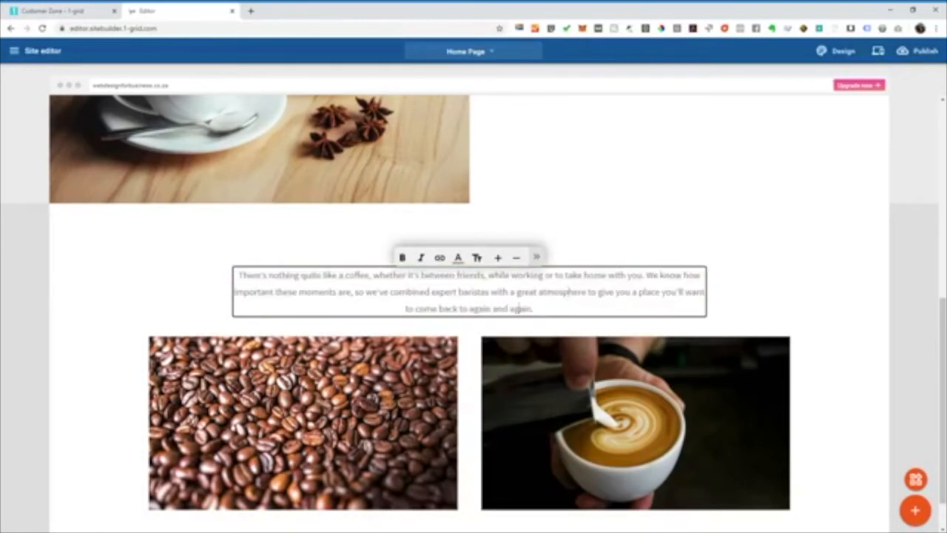
{"action": "left_click_drag", "start_coordinate": [534, 308], "coordinate": [384, 323]}
{"action": "left_click", "coordinate": [402, 258]}
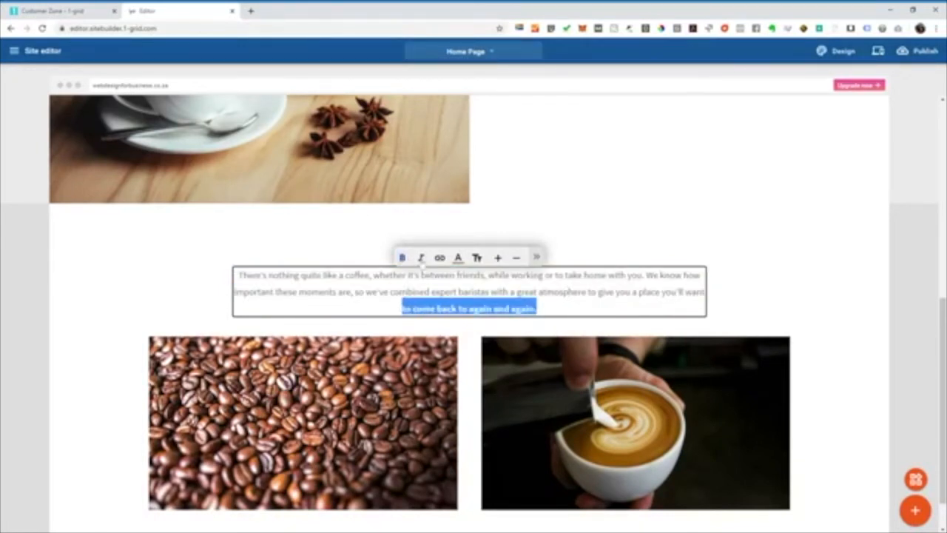
{"action": "left_click", "coordinate": [401, 260]}
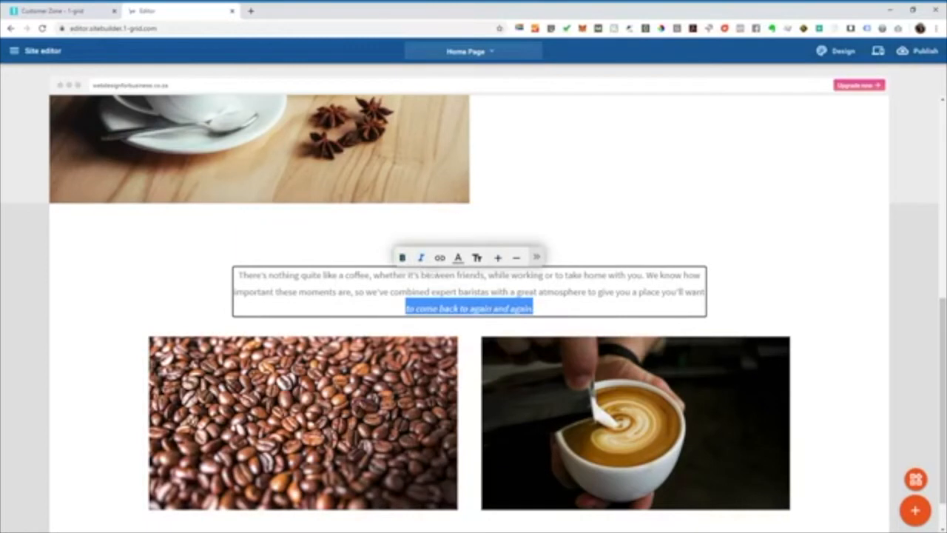
Step: Append the sentence "Add more text." to the end of the "About us" paragraph
{"action": "key", "text": "ctrl+k"}
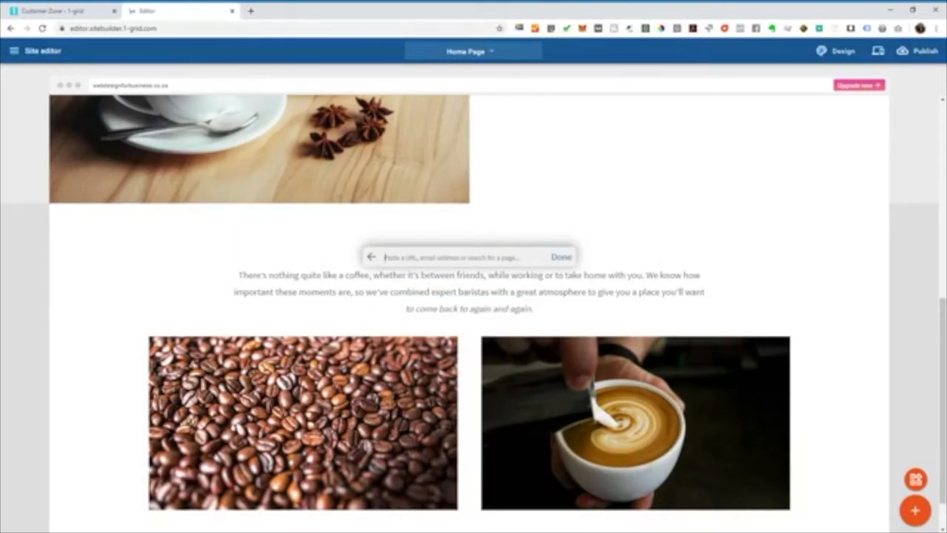
{"action": "left_click", "coordinate": [367, 268]}
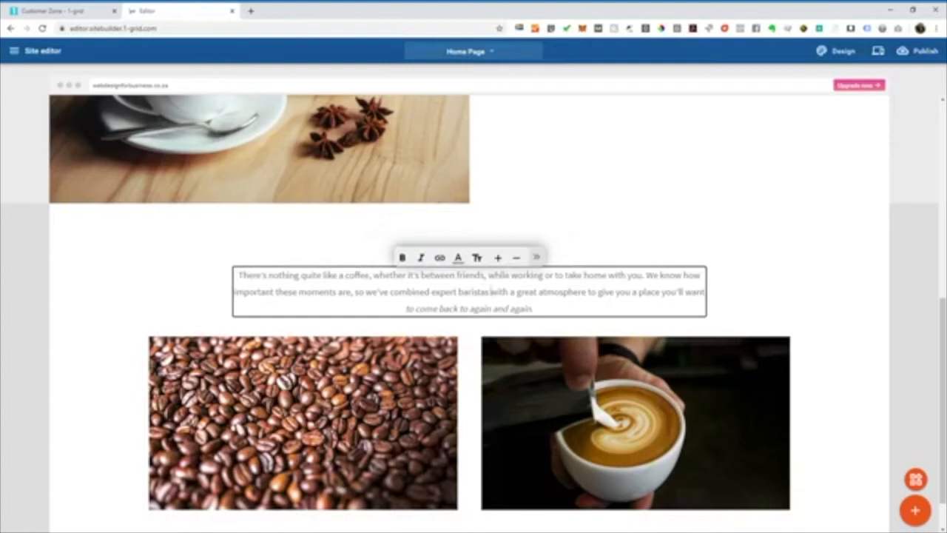
{"action": "type", "text": ". Add more text."}
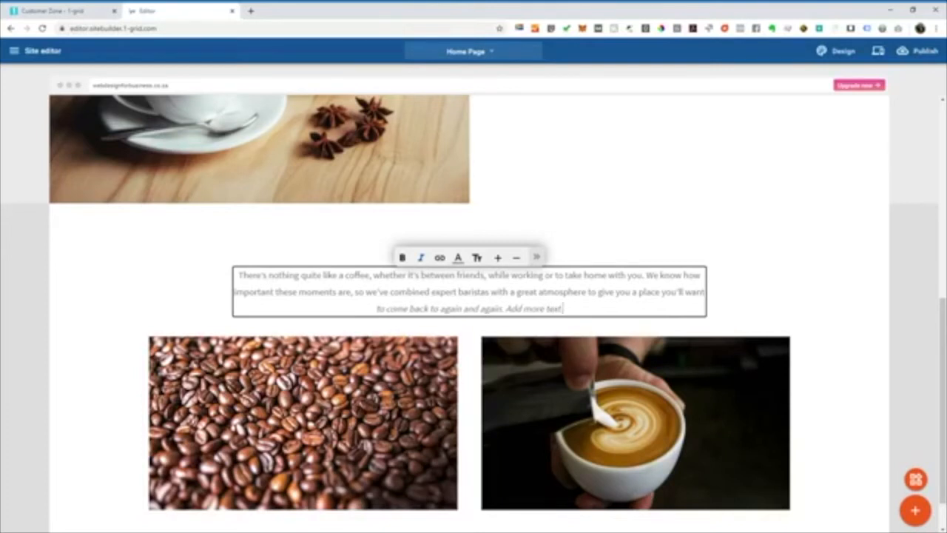
{"action": "scroll", "coordinate": [96, 267], "scroll_direction": "down", "scroll_amount": 1}
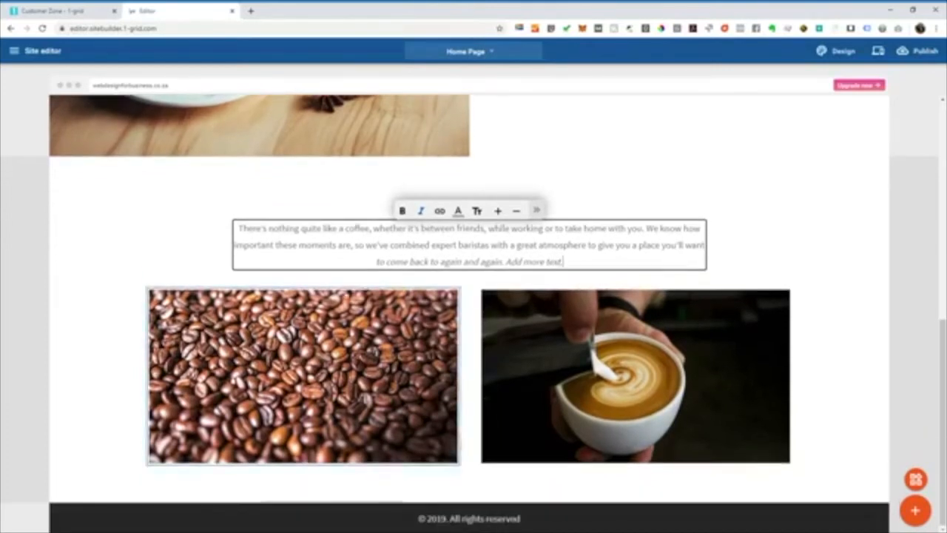
{"action": "left_click", "coordinate": [99, 249]}
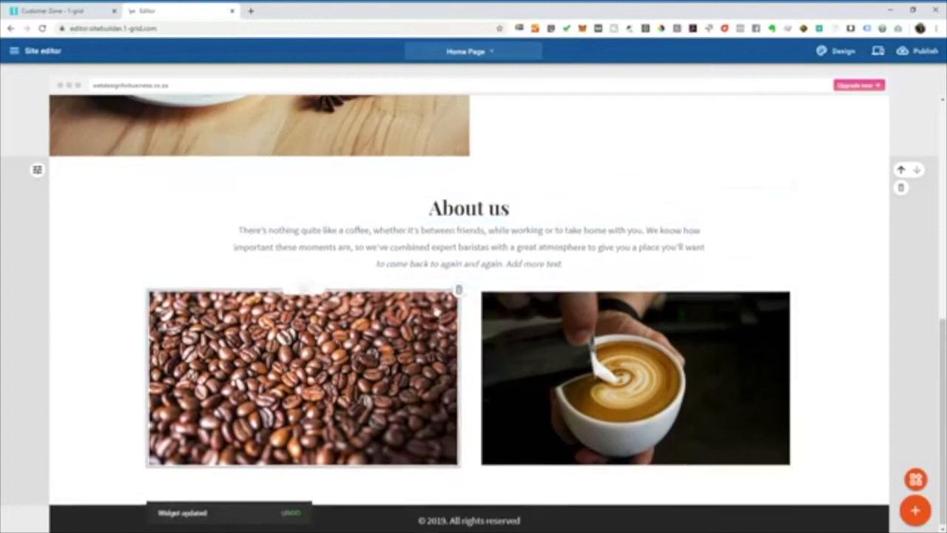
Step: Add the text section with the large heading "Great coffee, great people" between the "About us" section and the footer
{"action": "scroll", "coordinate": [662, 210], "scroll_direction": "up", "scroll_amount": 3}
{"action": "scroll", "coordinate": [484, 222], "scroll_direction": "up", "scroll_amount": 3}
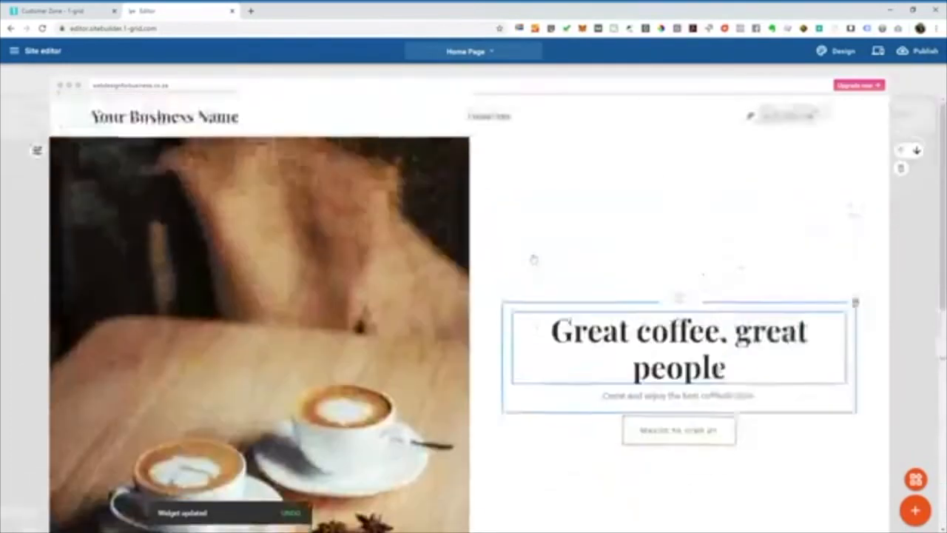
{"action": "scroll", "coordinate": [485, 222], "scroll_direction": "down", "scroll_amount": 6}
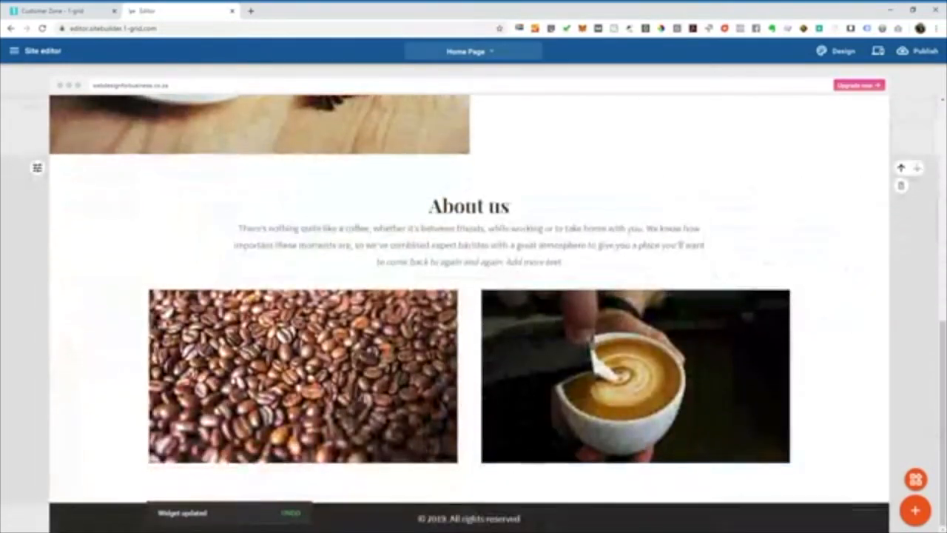
{"action": "left_click", "coordinate": [915, 510]}
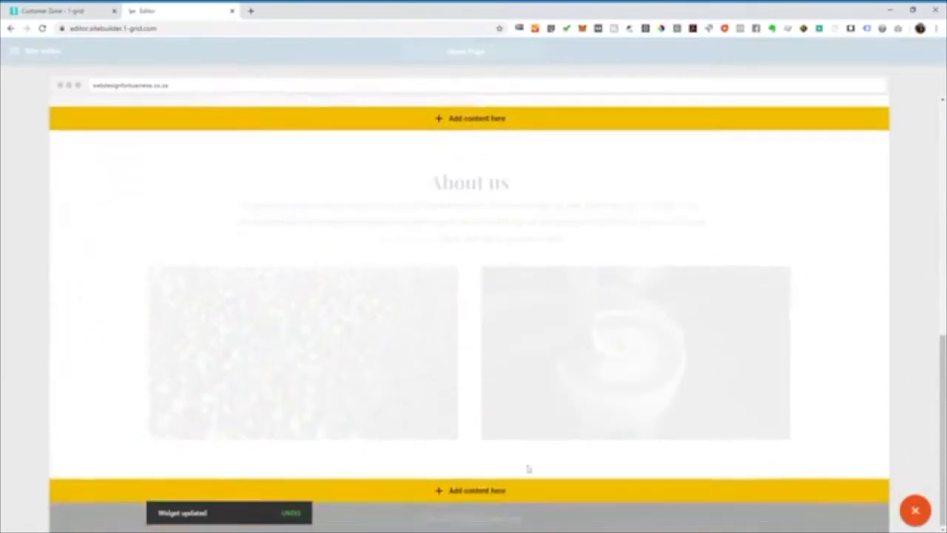
{"action": "left_click", "coordinate": [472, 492]}
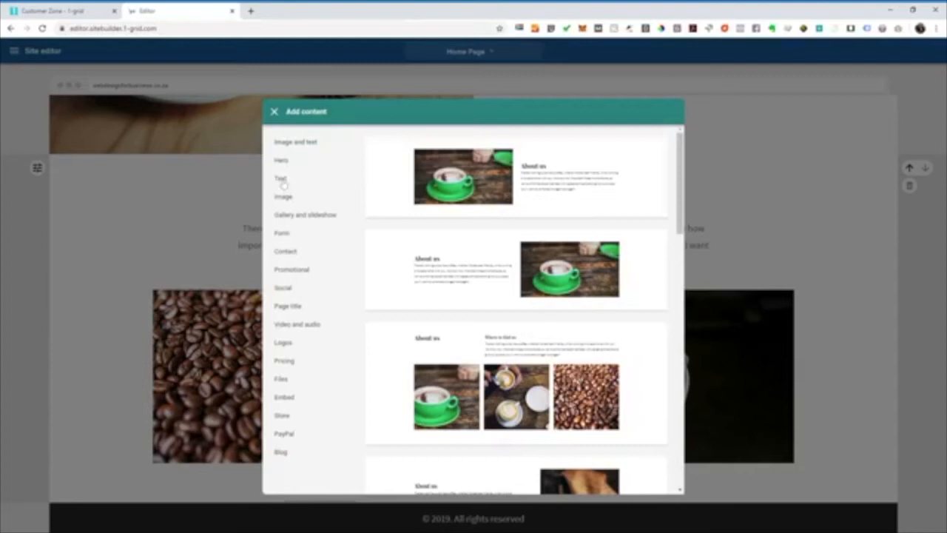
{"action": "left_click", "coordinate": [281, 179]}
{"action": "scroll", "coordinate": [566, 225], "scroll_direction": "down", "scroll_amount": 5}
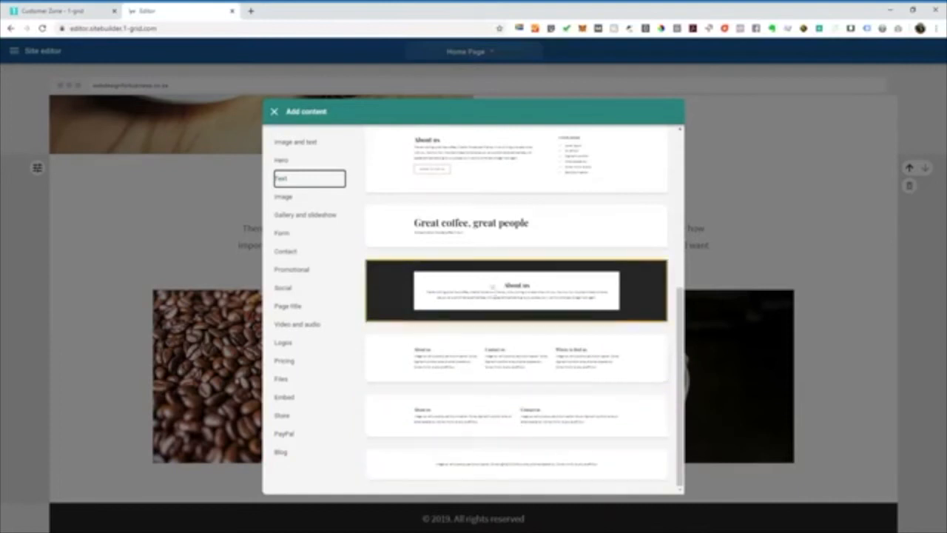
{"action": "left_click", "coordinate": [489, 236]}
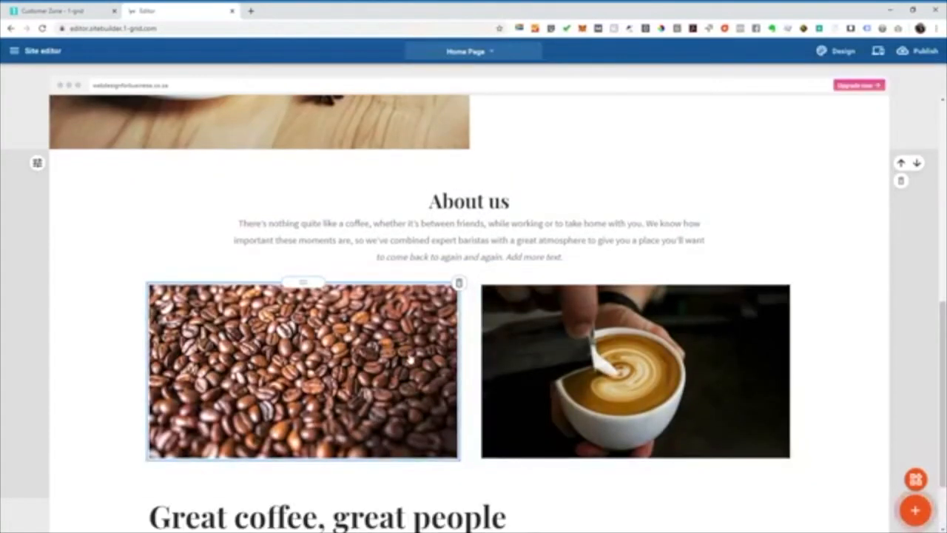
Step: Add the gallery section with two stacked photos beside one tall photo of two coffee cups directly above the footer
{"action": "scroll", "coordinate": [579, 331], "scroll_direction": "down", "scroll_amount": 1}
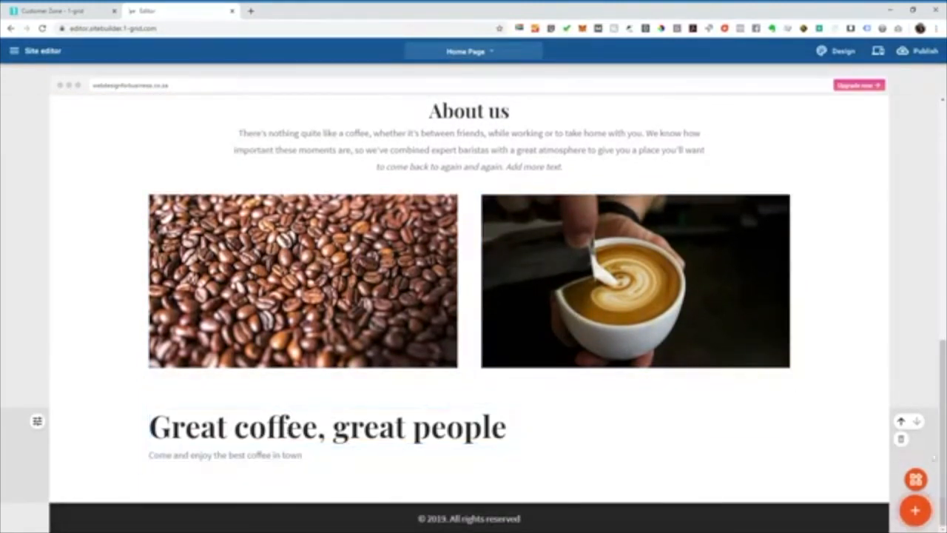
{"action": "left_click", "coordinate": [916, 511]}
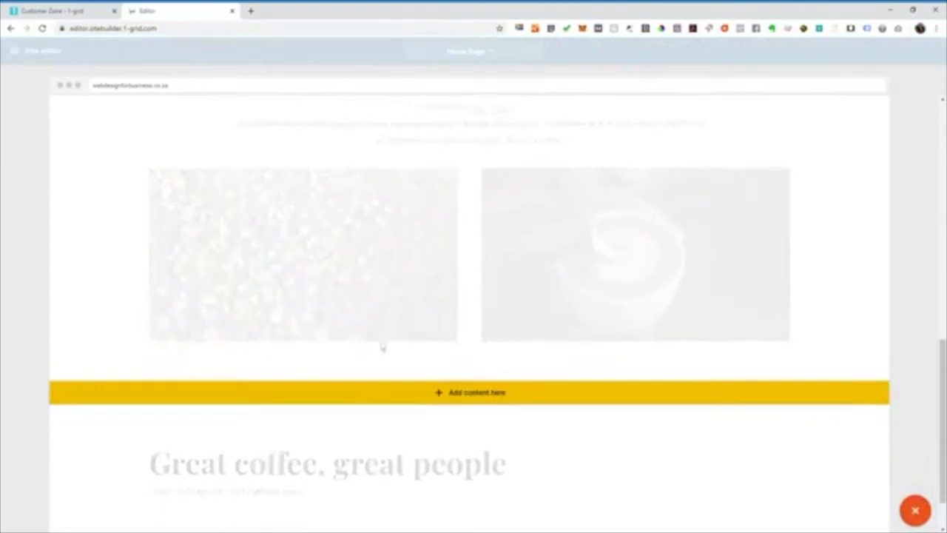
{"action": "left_click", "coordinate": [453, 491]}
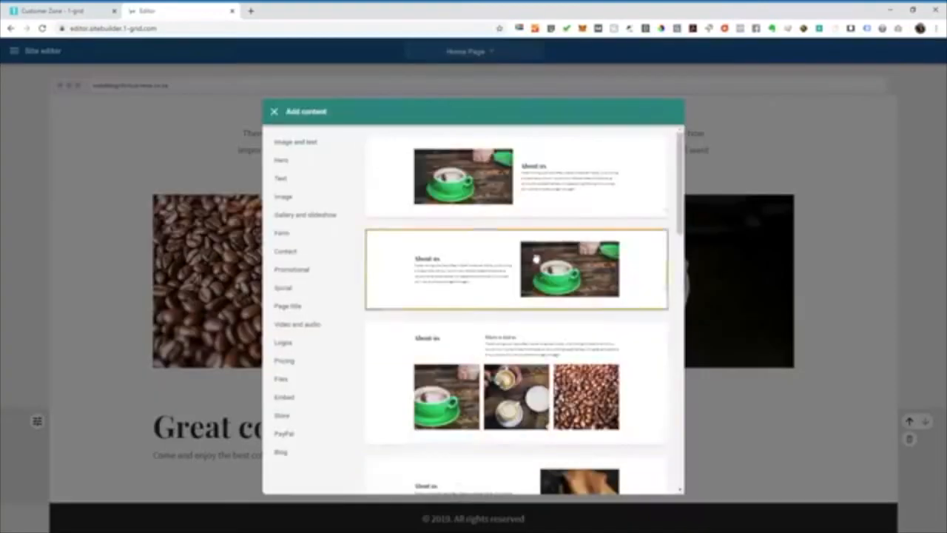
{"action": "scroll", "coordinate": [528, 253], "scroll_direction": "down", "scroll_amount": 5}
{"action": "scroll", "coordinate": [529, 254], "scroll_direction": "down", "scroll_amount": 3}
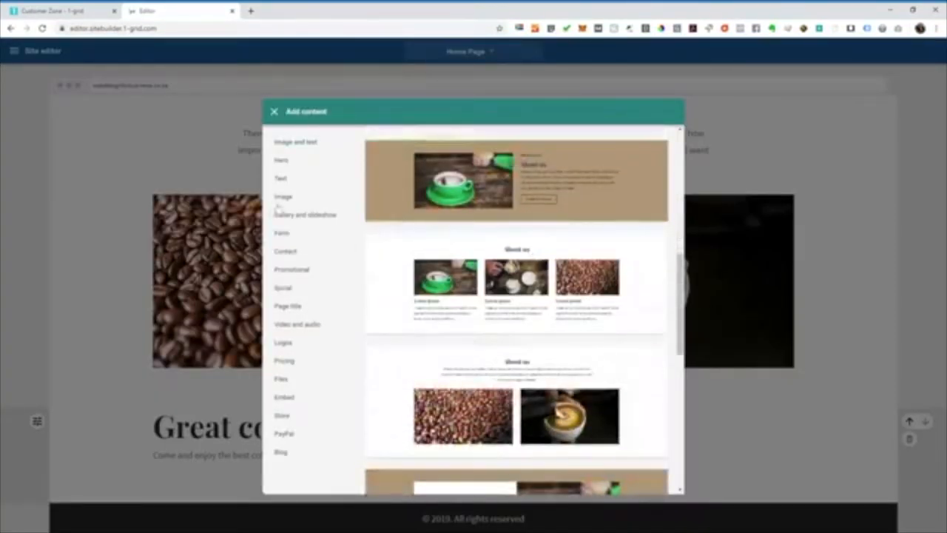
{"action": "left_click", "coordinate": [303, 214]}
{"action": "scroll", "coordinate": [383, 214], "scroll_direction": "down", "scroll_amount": 3}
{"action": "scroll", "coordinate": [421, 228], "scroll_direction": "down", "scroll_amount": 2}
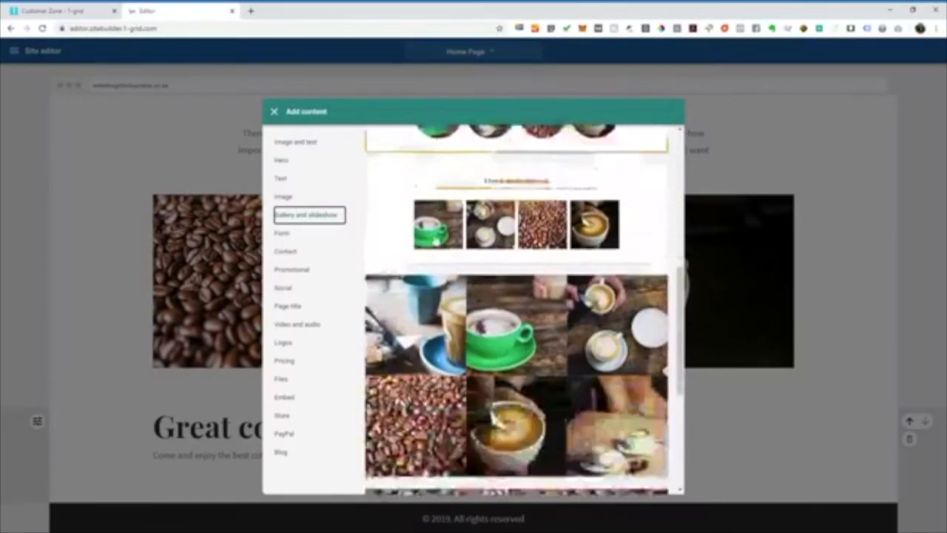
{"action": "scroll", "coordinate": [436, 237], "scroll_direction": "up", "scroll_amount": 3}
{"action": "scroll", "coordinate": [448, 247], "scroll_direction": "up", "scroll_amount": 1}
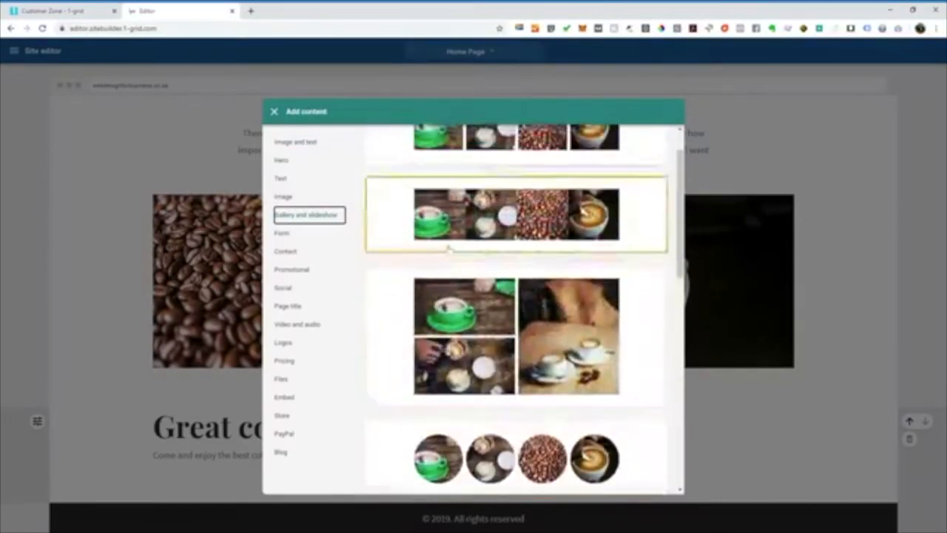
{"action": "scroll", "coordinate": [453, 267], "scroll_direction": "up", "scroll_amount": 1}
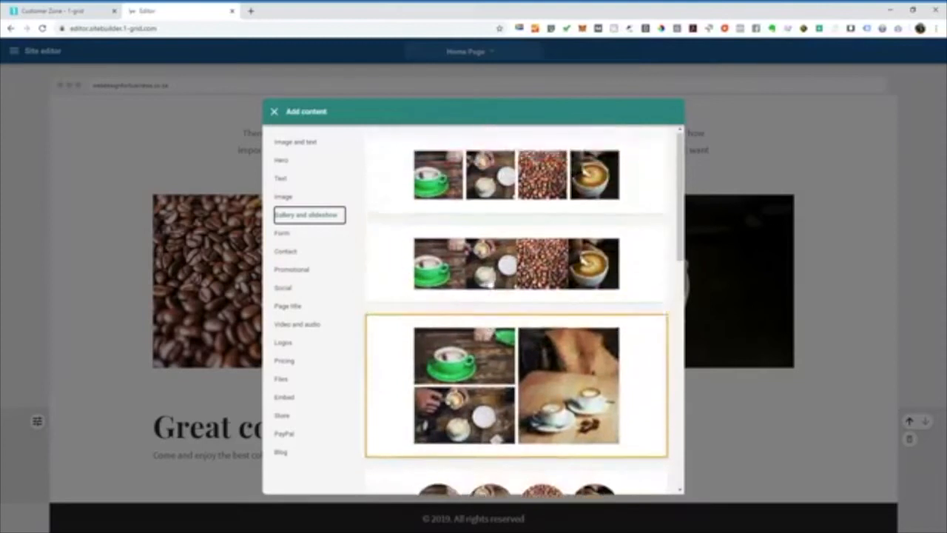
{"action": "left_click", "coordinate": [526, 393]}
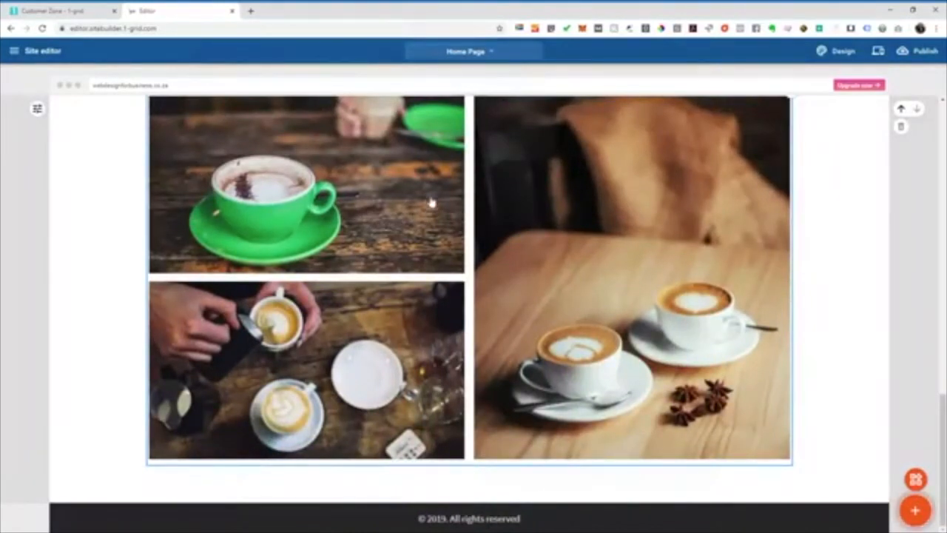
Step: Look at the new image gallery's image and display settings, and close them
{"action": "left_click", "coordinate": [562, 209]}
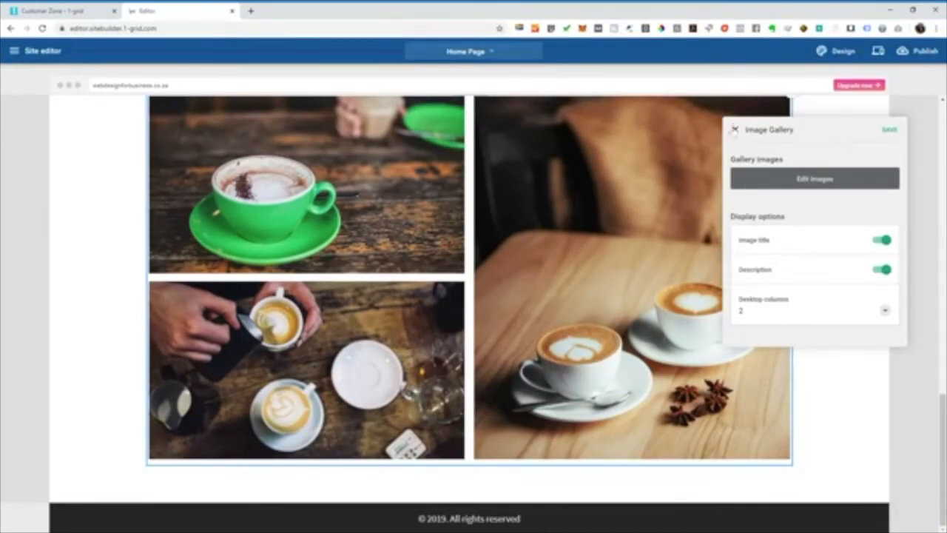
{"action": "left_click", "coordinate": [735, 130]}
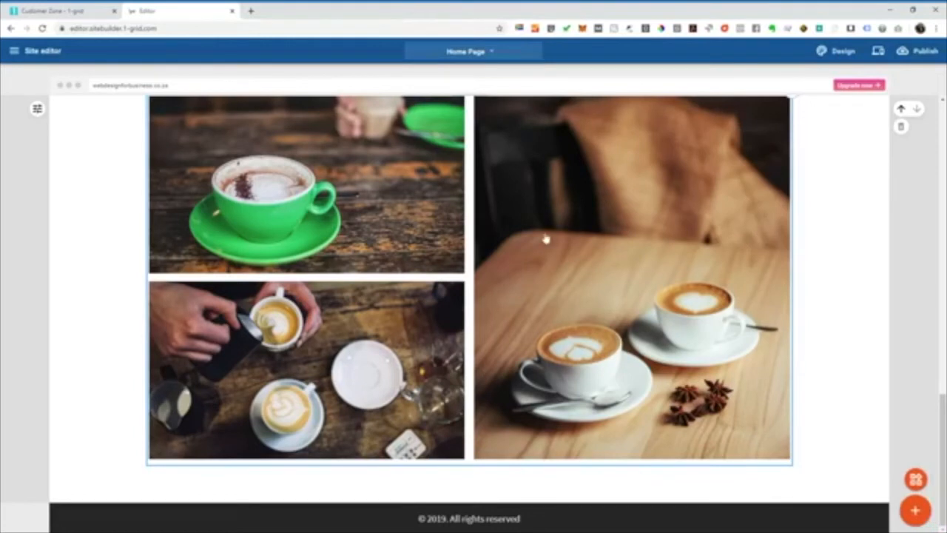
{"action": "scroll", "coordinate": [545, 238], "scroll_direction": "up", "scroll_amount": 15}
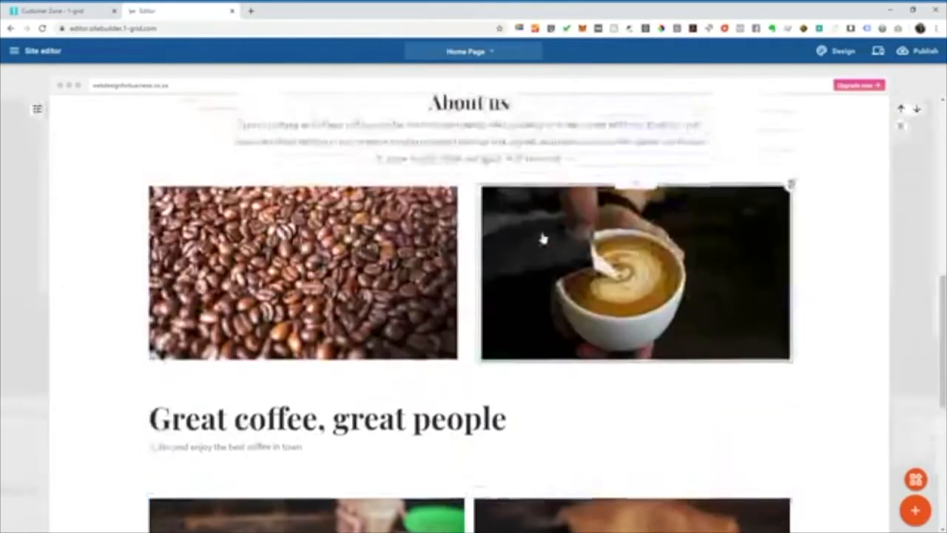
Step: Look over the home page from the hero section through "About us" to the photo gallery above the footer
{"action": "scroll", "coordinate": [542, 237], "scroll_direction": "down", "scroll_amount": 15}
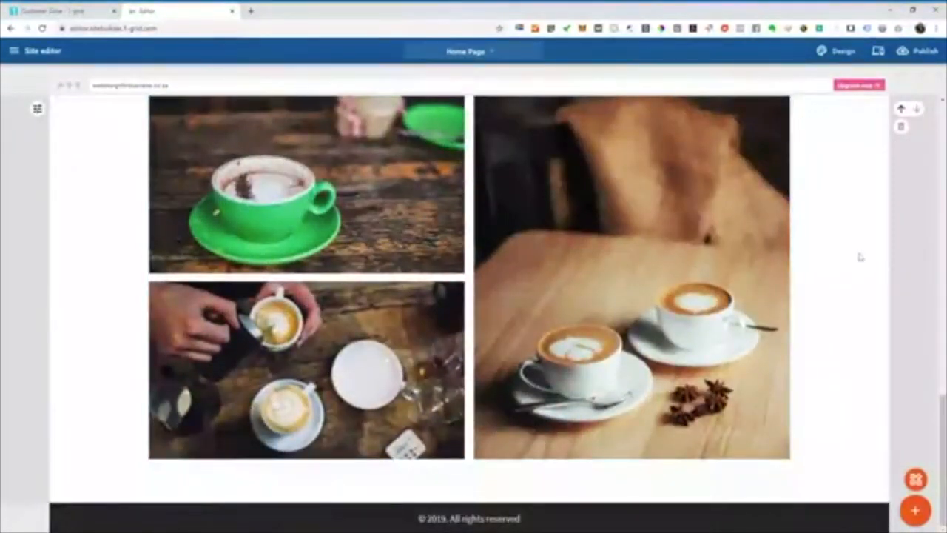
{"action": "scroll", "coordinate": [424, 257], "scroll_direction": "up", "scroll_amount": 15}
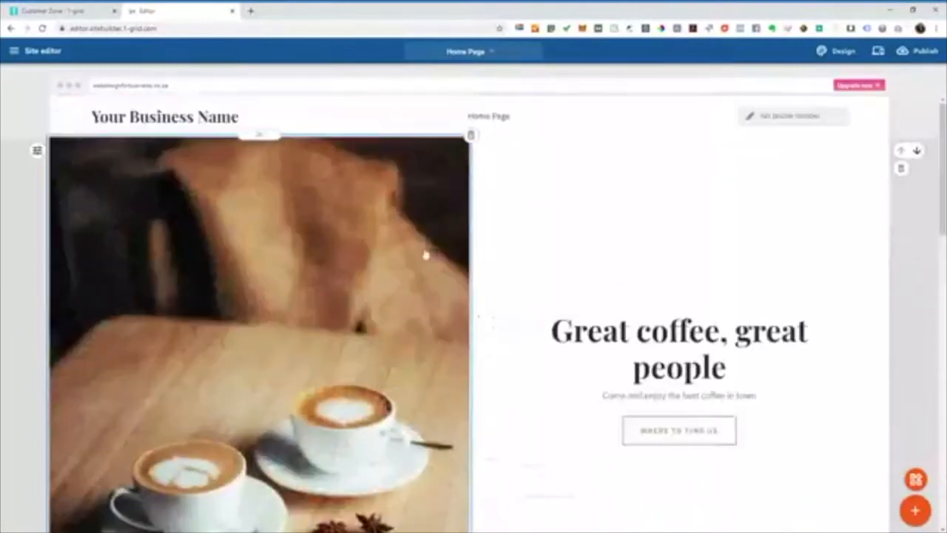
{"action": "scroll", "coordinate": [424, 257], "scroll_direction": "down", "scroll_amount": 9}
{"action": "scroll", "coordinate": [398, 274], "scroll_direction": "down", "scroll_amount": 5}
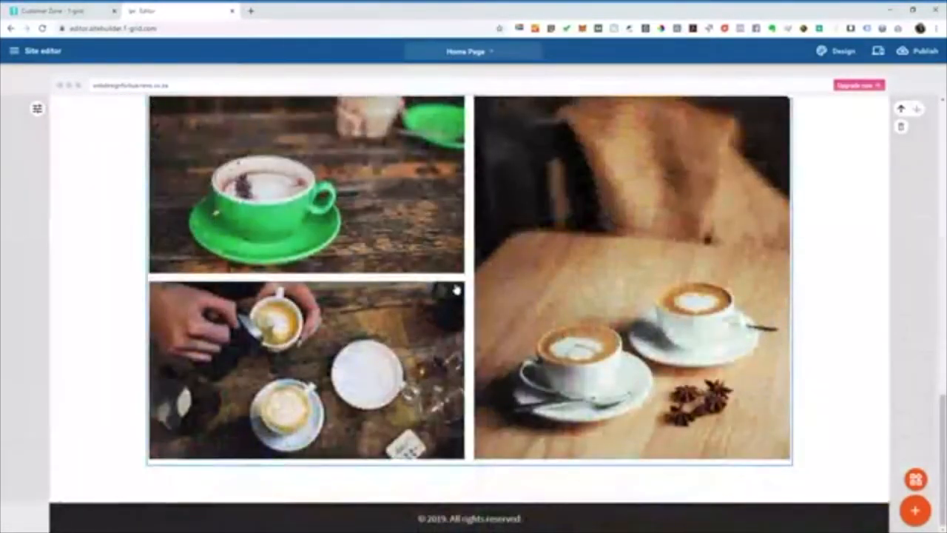
{"action": "scroll", "coordinate": [436, 283], "scroll_direction": "up", "scroll_amount": 2}
{"action": "scroll", "coordinate": [440, 282], "scroll_direction": "down", "scroll_amount": 2}
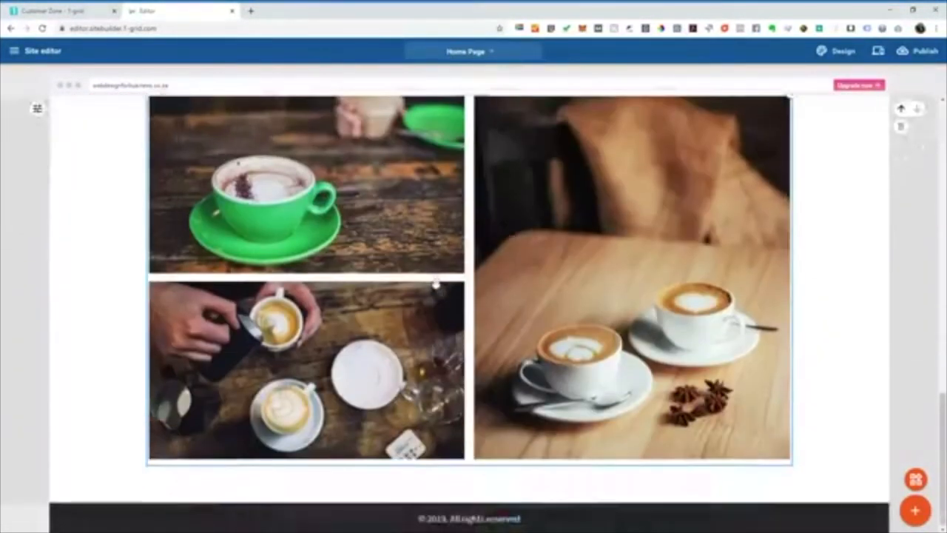
{"action": "scroll", "coordinate": [455, 278], "scroll_direction": "up", "scroll_amount": 12}
{"action": "scroll", "coordinate": [454, 273], "scroll_direction": "down", "scroll_amount": 7}
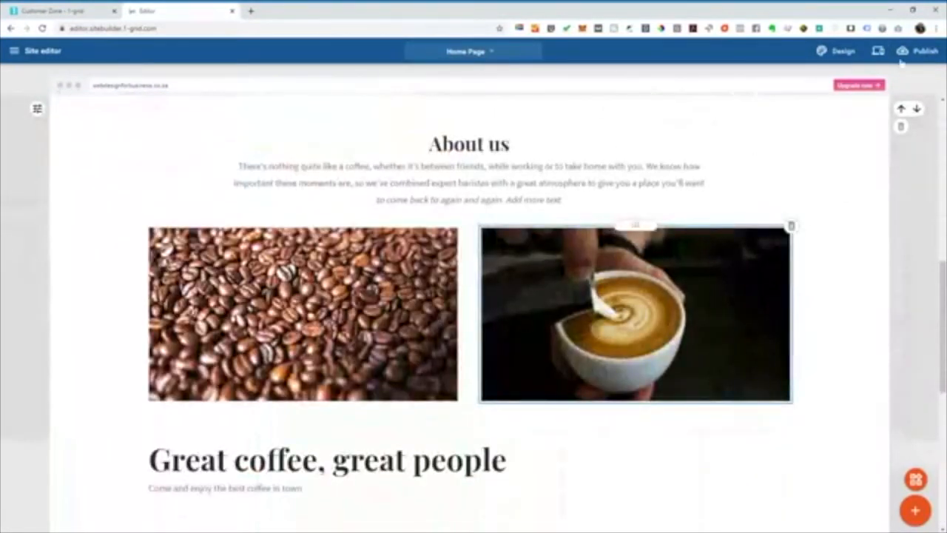
{"action": "scroll", "coordinate": [791, 216], "scroll_direction": "down", "scroll_amount": 3}
{"action": "scroll", "coordinate": [439, 155], "scroll_direction": "up", "scroll_amount": 6}
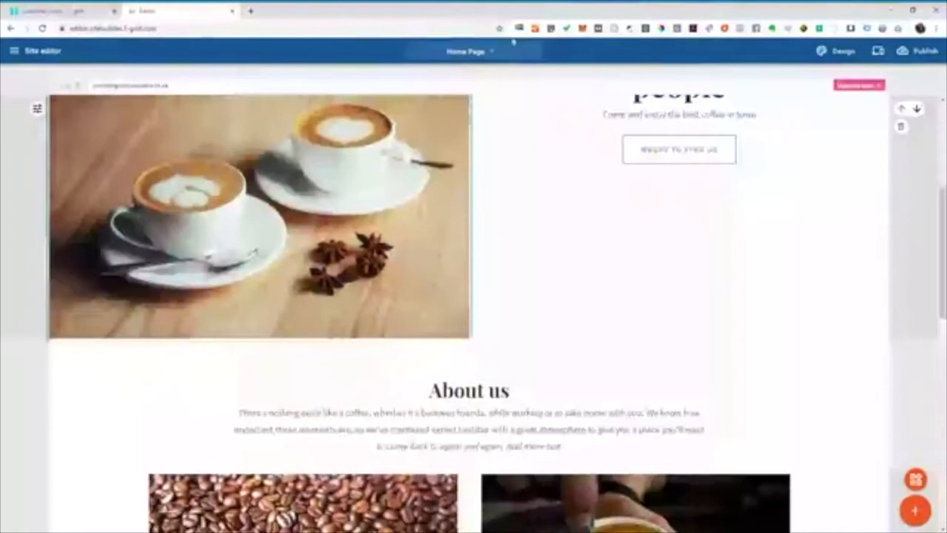
Step: Create a new top-level page titled "About us"
{"action": "left_click", "coordinate": [493, 51]}
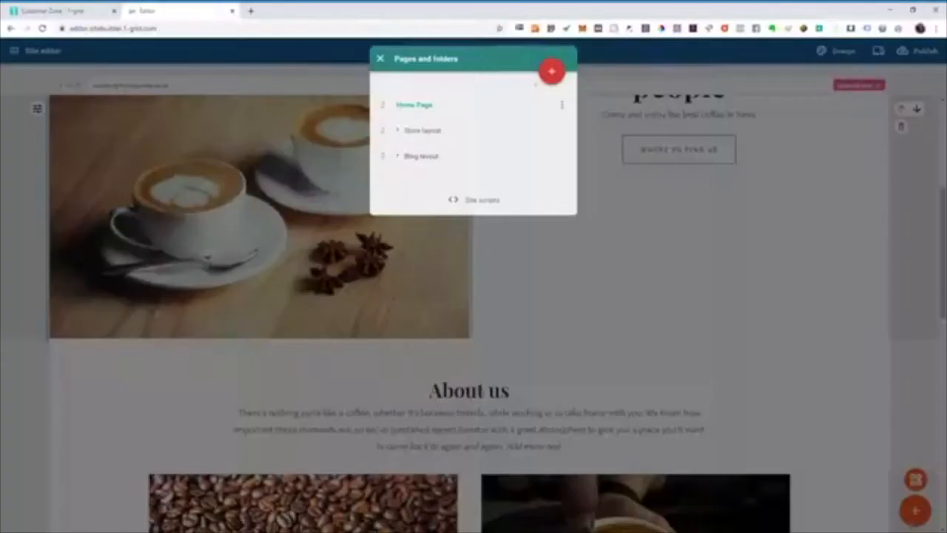
{"action": "left_click", "coordinate": [551, 74]}
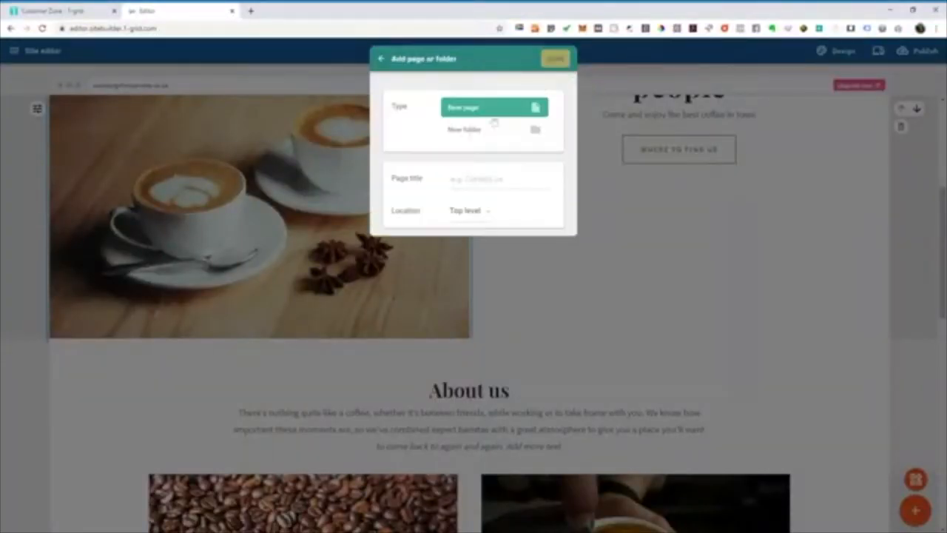
{"action": "key", "text": "Down"}
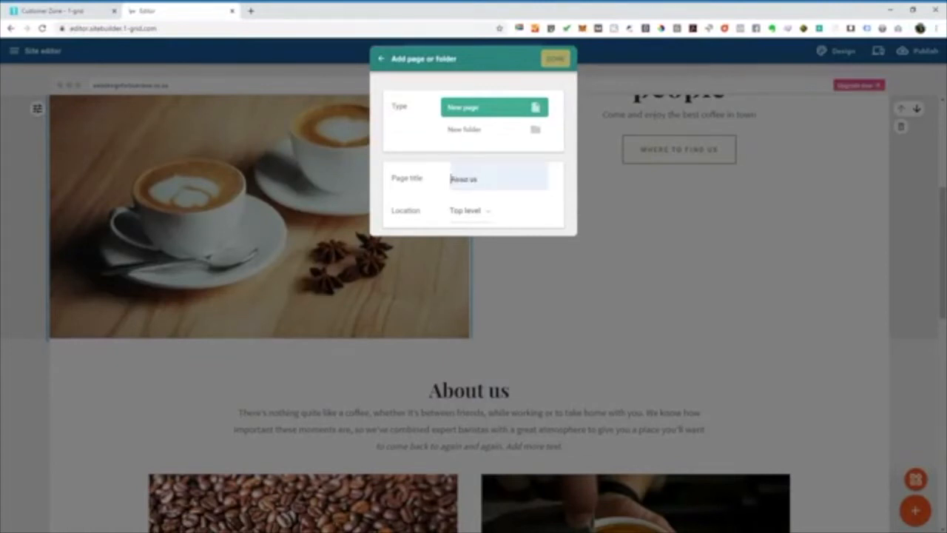
{"action": "key", "text": "Return"}
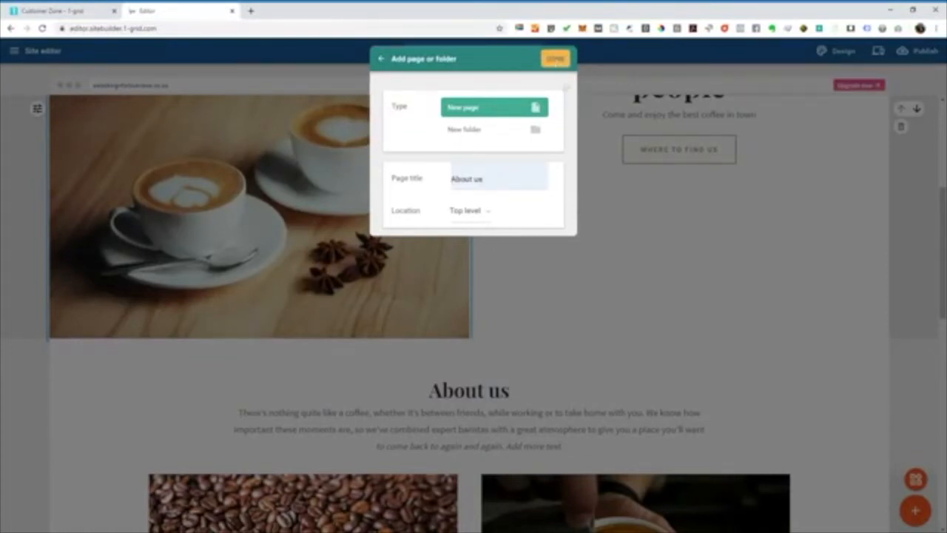
{"action": "left_click", "coordinate": [555, 59]}
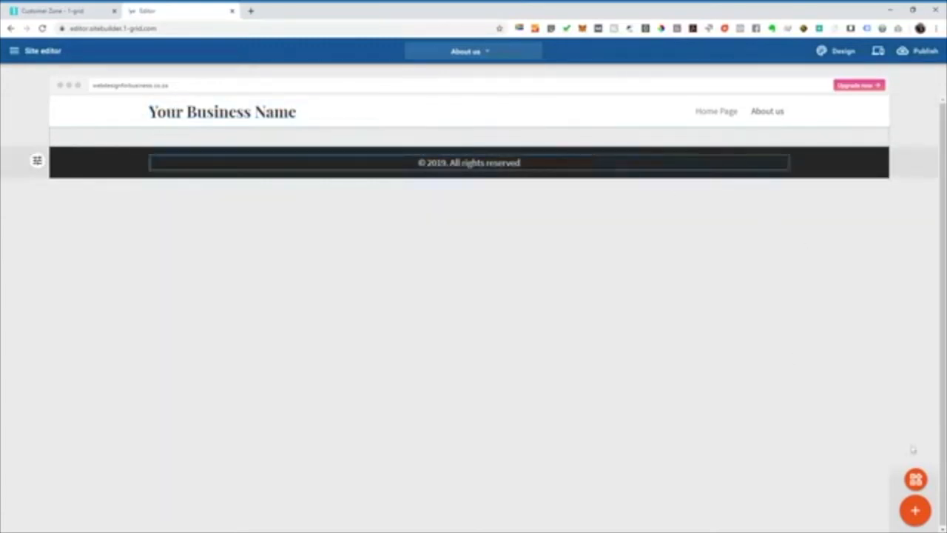
Step: Add the hero section with the centred heading over the full-width croissant and coffee photo to the empty About us page
{"action": "left_click", "coordinate": [915, 510]}
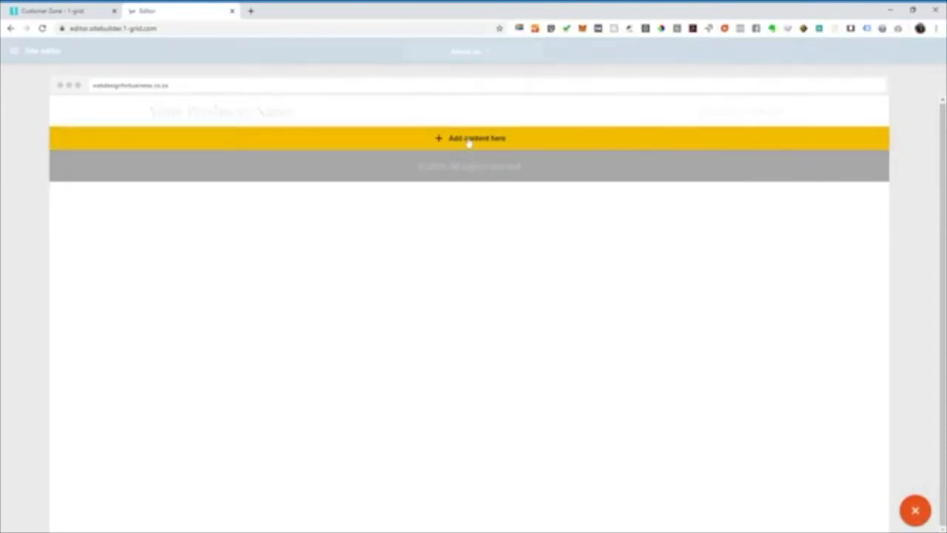
{"action": "left_click", "coordinate": [469, 139]}
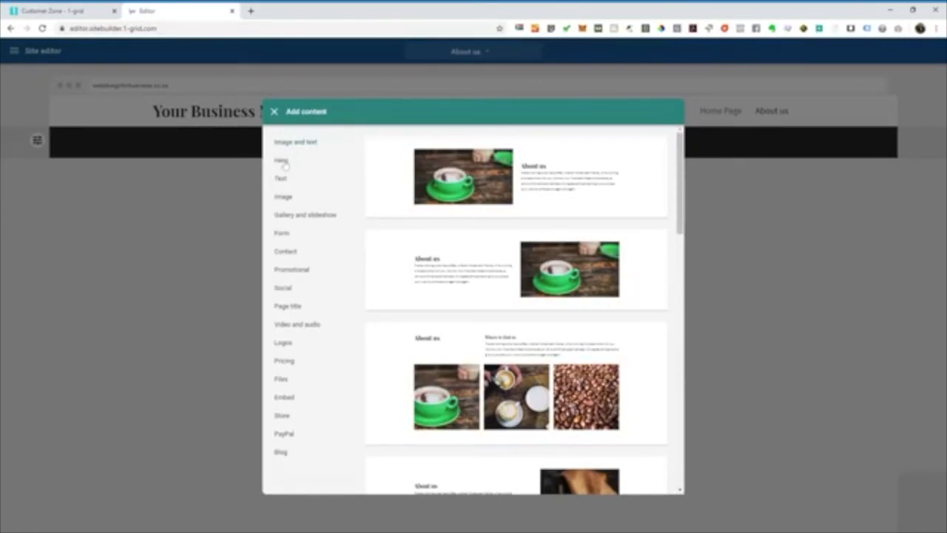
{"action": "left_click", "coordinate": [285, 162]}
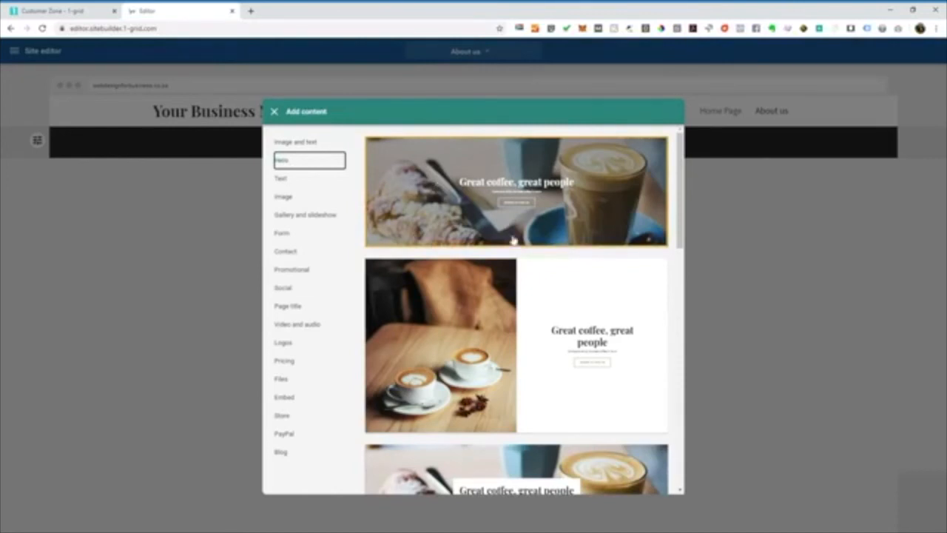
{"action": "scroll", "coordinate": [513, 240], "scroll_direction": "down", "scroll_amount": 10}
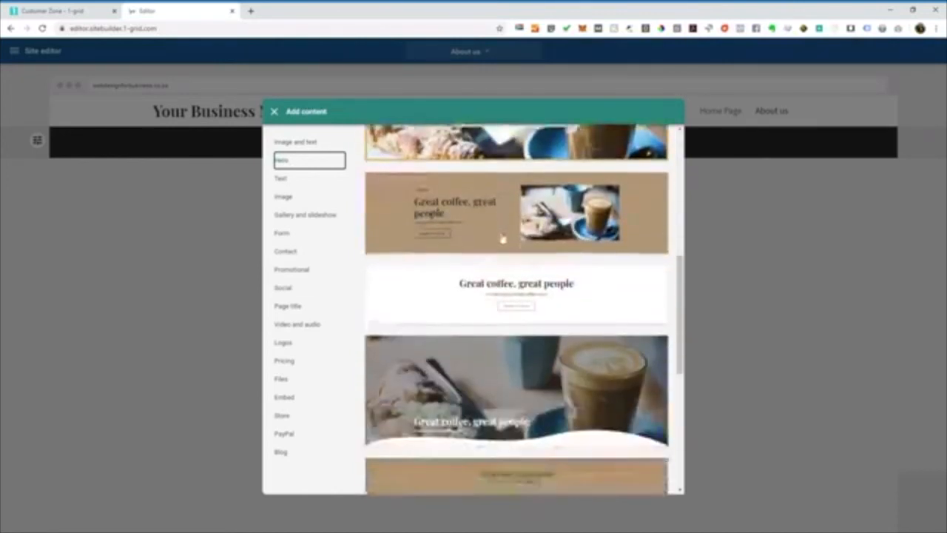
{"action": "scroll", "coordinate": [503, 241], "scroll_direction": "down", "scroll_amount": 8}
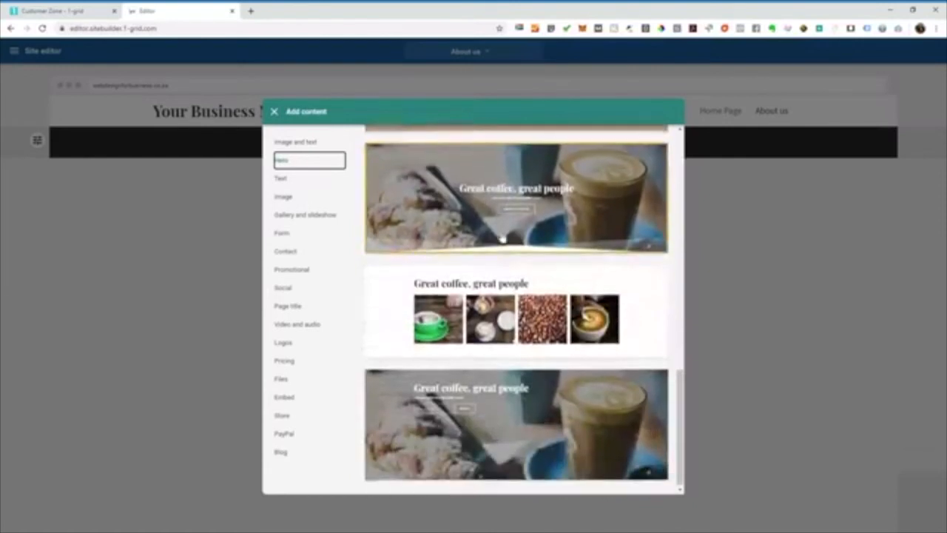
{"action": "scroll", "coordinate": [502, 241], "scroll_direction": "down", "scroll_amount": 6}
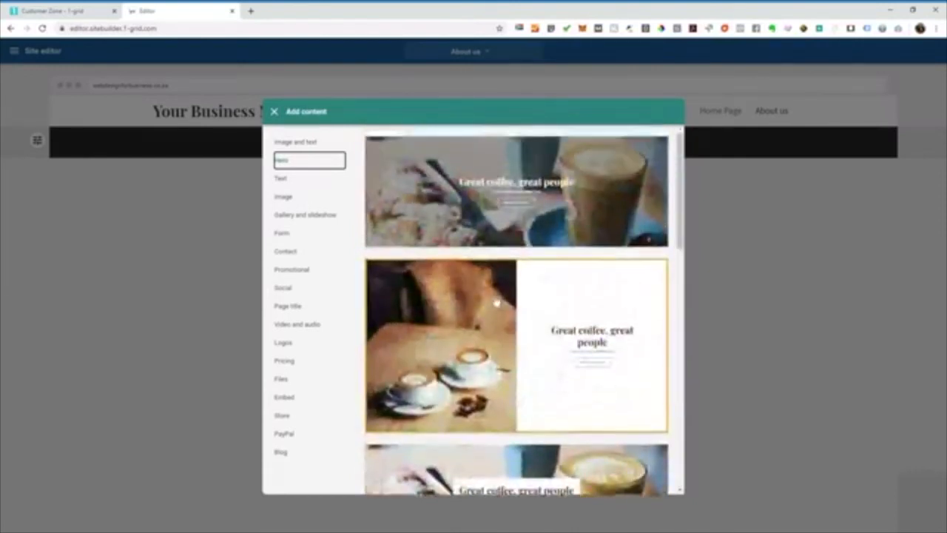
{"action": "left_click", "coordinate": [545, 219]}
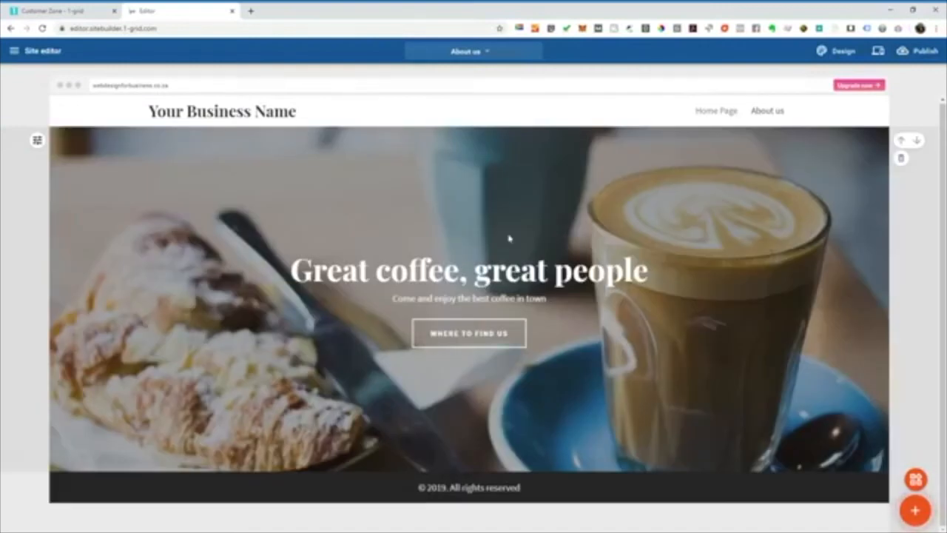
Step: Add the text section with three columns, each with an icon, heading, text and button, between the hero and the footer
{"action": "left_click", "coordinate": [915, 510]}
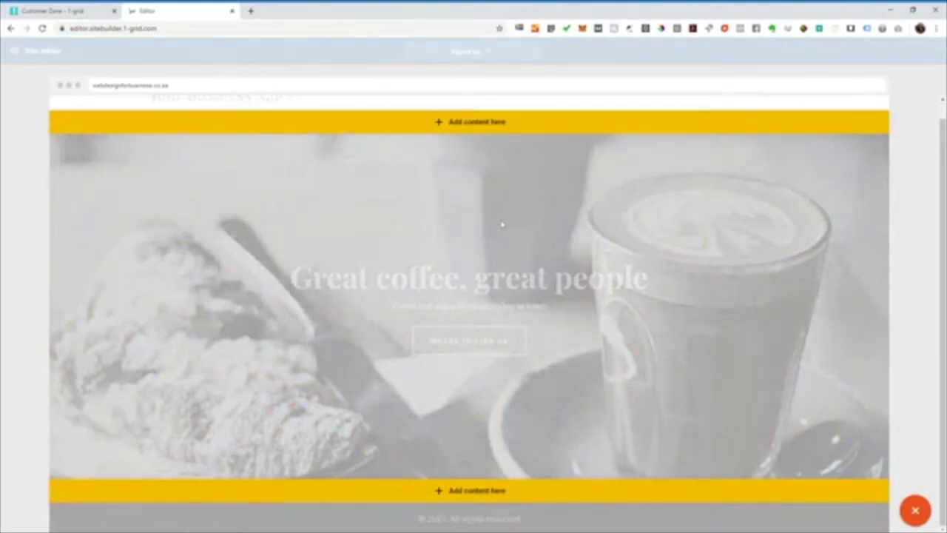
{"action": "left_click", "coordinate": [477, 490]}
{"action": "scroll", "coordinate": [518, 333], "scroll_direction": "down", "scroll_amount": 5}
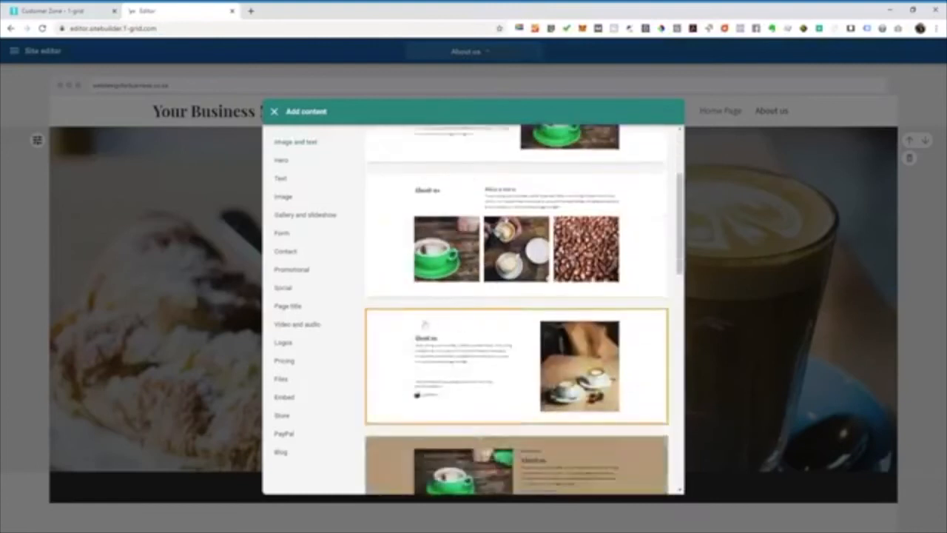
{"action": "left_click", "coordinate": [293, 271]}
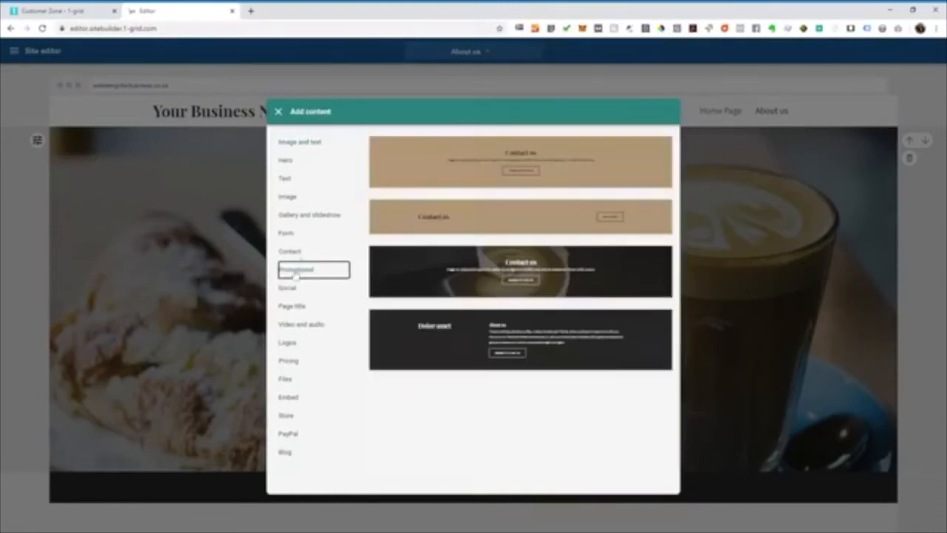
{"action": "left_click", "coordinate": [309, 181]}
{"action": "scroll", "coordinate": [525, 192], "scroll_direction": "down", "scroll_amount": 1}
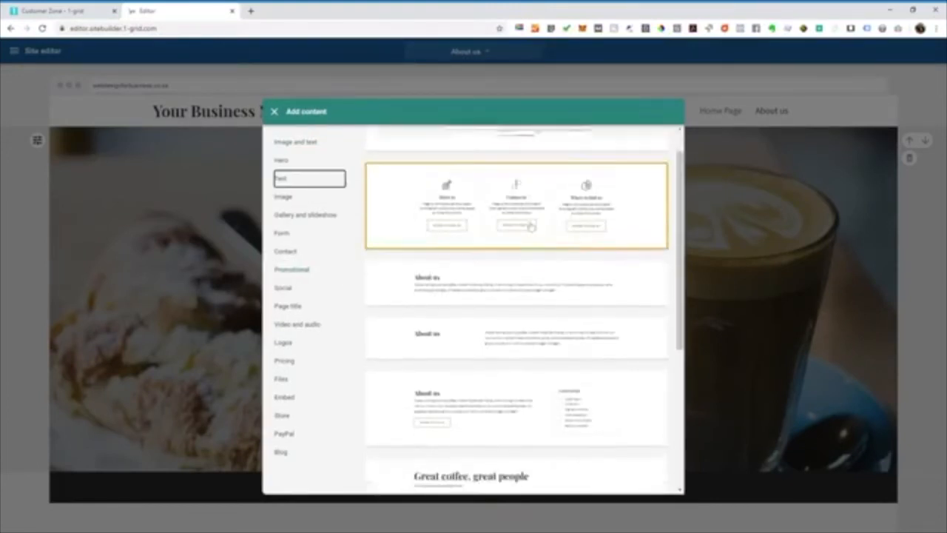
{"action": "left_click", "coordinate": [536, 190]}
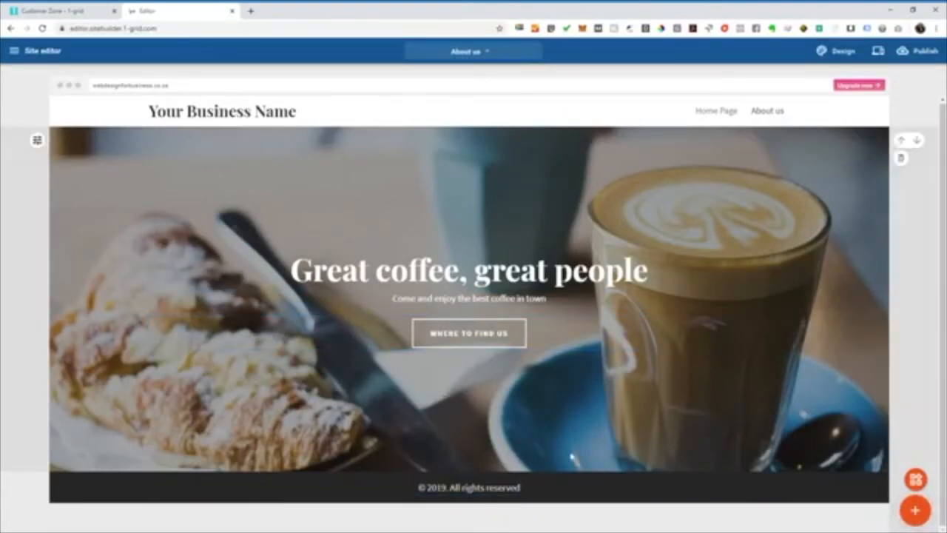
Step: Add the text section with an "About us" paragraph and button beside a checklist, between the three-column section and the footer
{"action": "scroll", "coordinate": [563, 414], "scroll_direction": "down", "scroll_amount": 3}
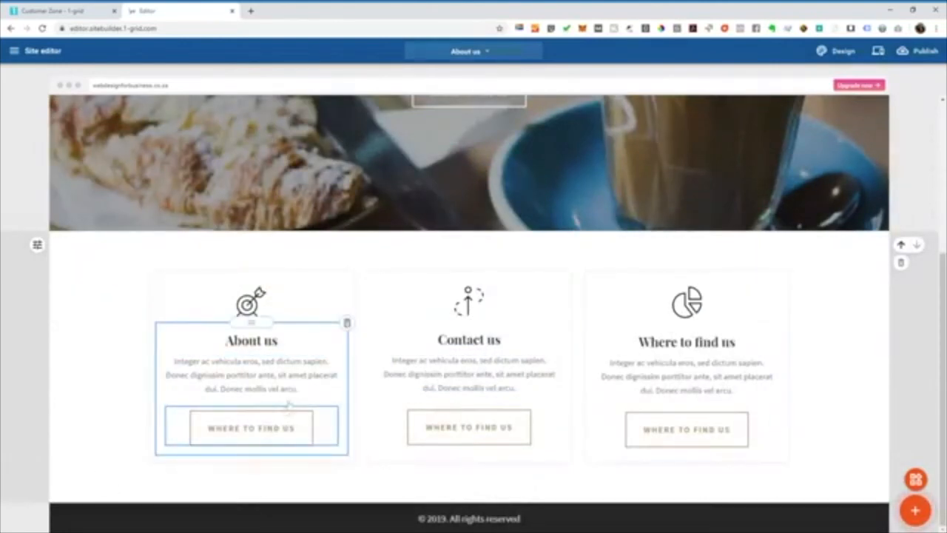
{"action": "left_click", "coordinate": [915, 511]}
{"action": "scroll", "coordinate": [449, 392], "scroll_direction": "down", "scroll_amount": 1}
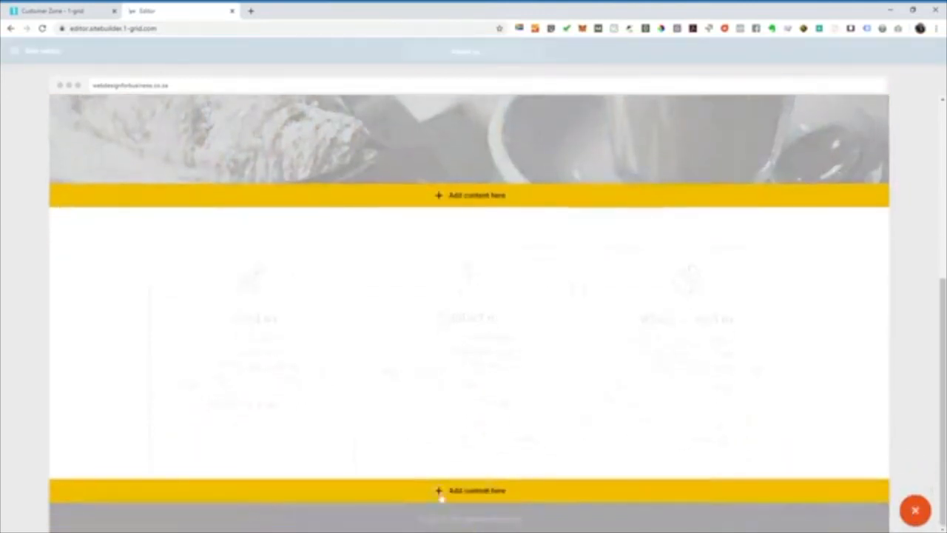
{"action": "left_click", "coordinate": [439, 495]}
{"action": "left_click", "coordinate": [306, 180]}
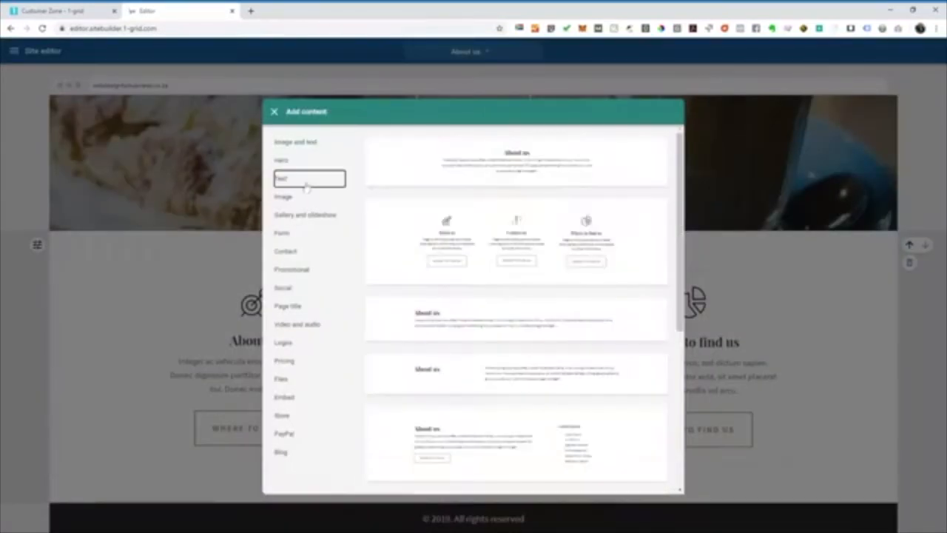
{"action": "scroll", "coordinate": [378, 213], "scroll_direction": "down", "scroll_amount": 6}
{"action": "left_click", "coordinate": [378, 213]}
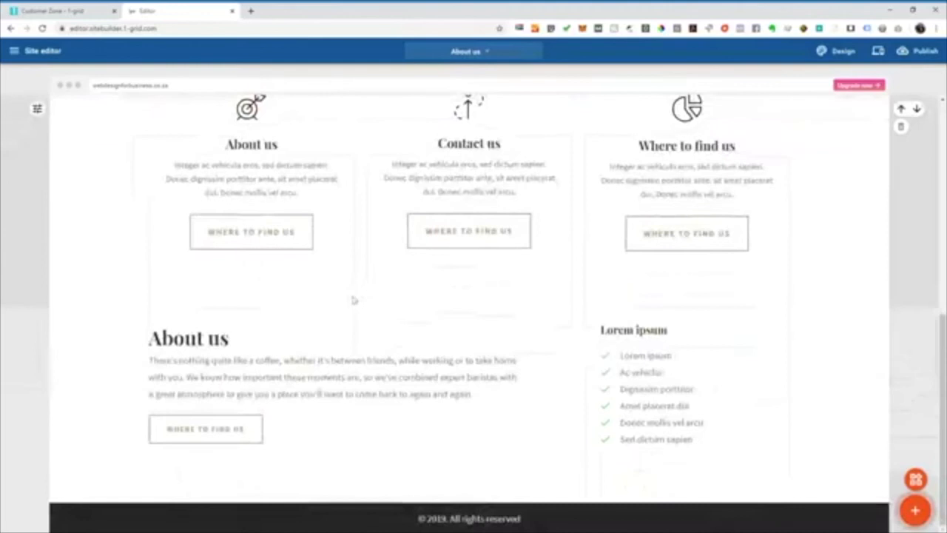
{"action": "scroll", "coordinate": [454, 360], "scroll_direction": "up", "scroll_amount": 4}
{"action": "scroll", "coordinate": [410, 377], "scroll_direction": "down", "scroll_amount": 4}
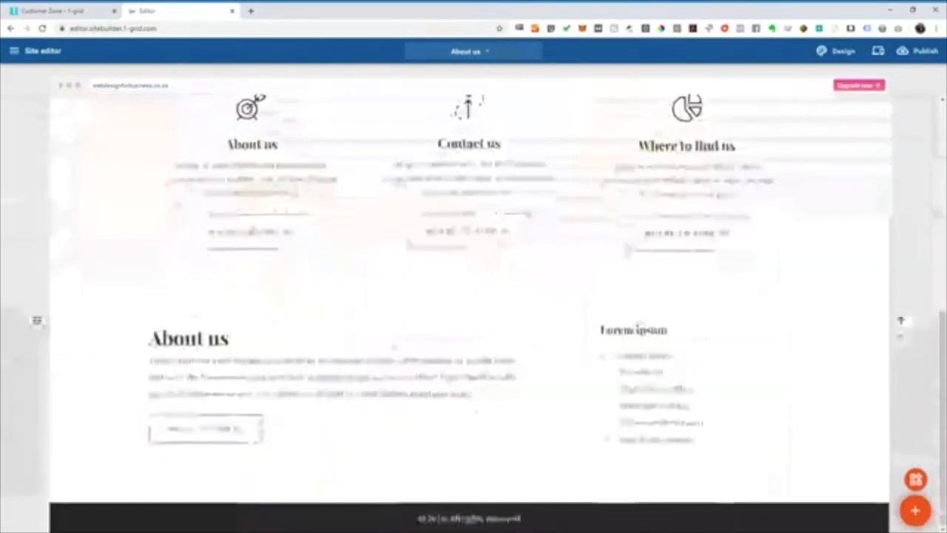
{"action": "left_click", "coordinate": [409, 377]}
{"action": "triple_click", "coordinate": [413, 375]}
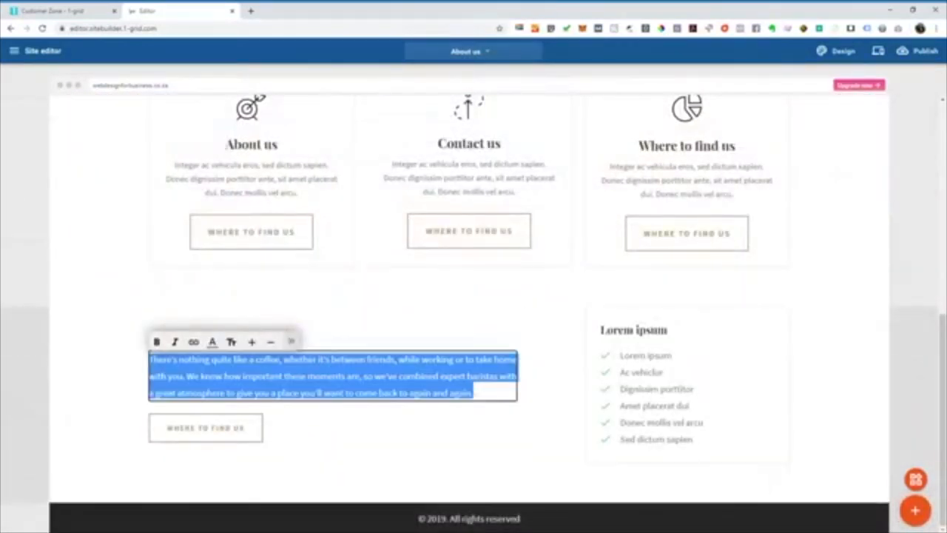
{"action": "left_click", "coordinate": [534, 323]}
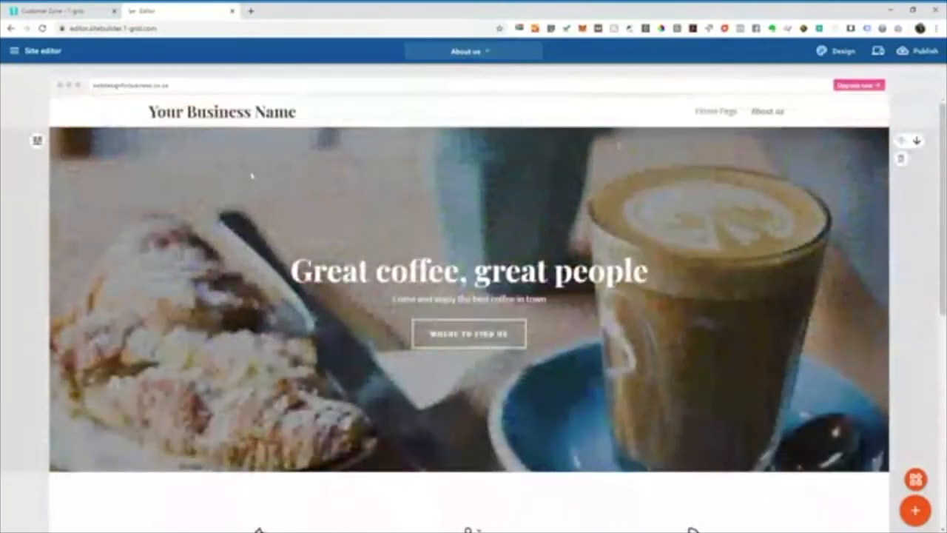
Step: Create a new top-level page titled "Contact Us"
{"action": "left_click", "coordinate": [480, 58]}
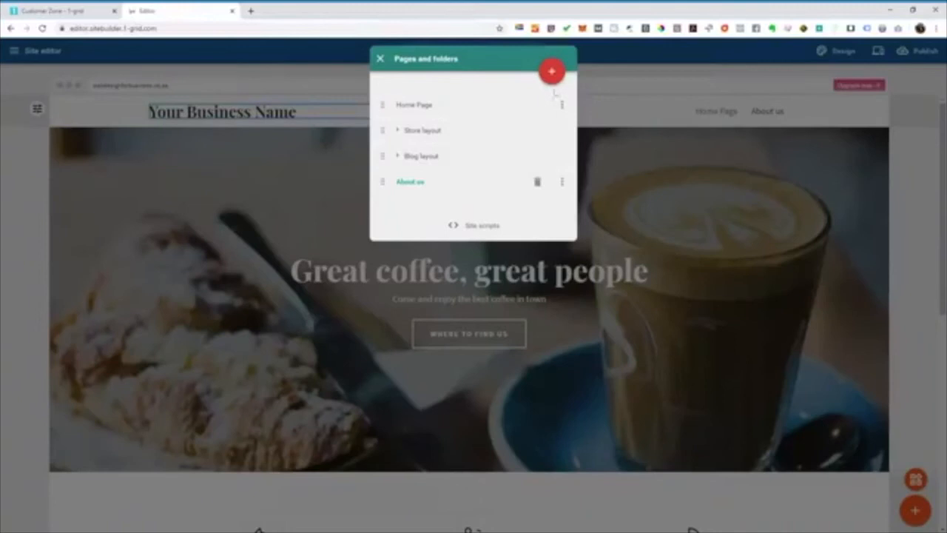
{"action": "left_click", "coordinate": [551, 74]}
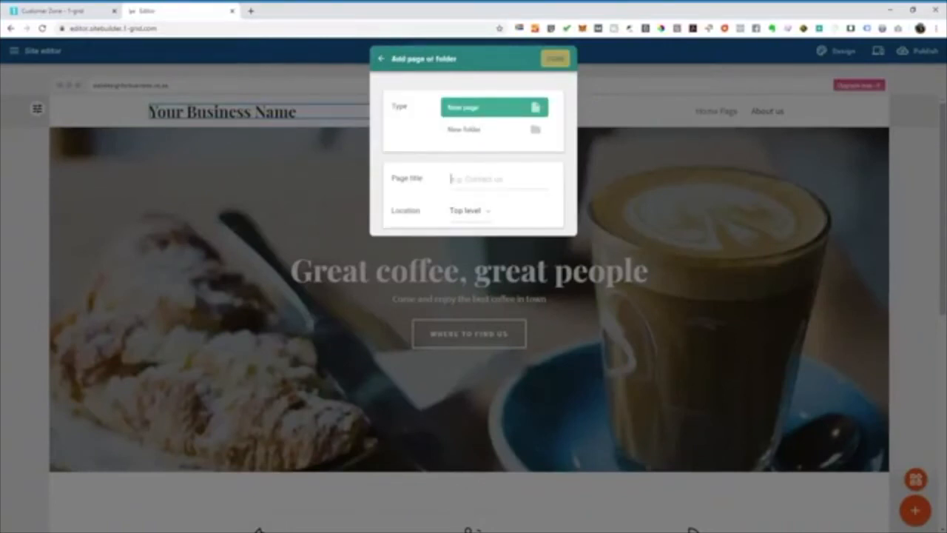
{"action": "type", "text": "Contact Us"}
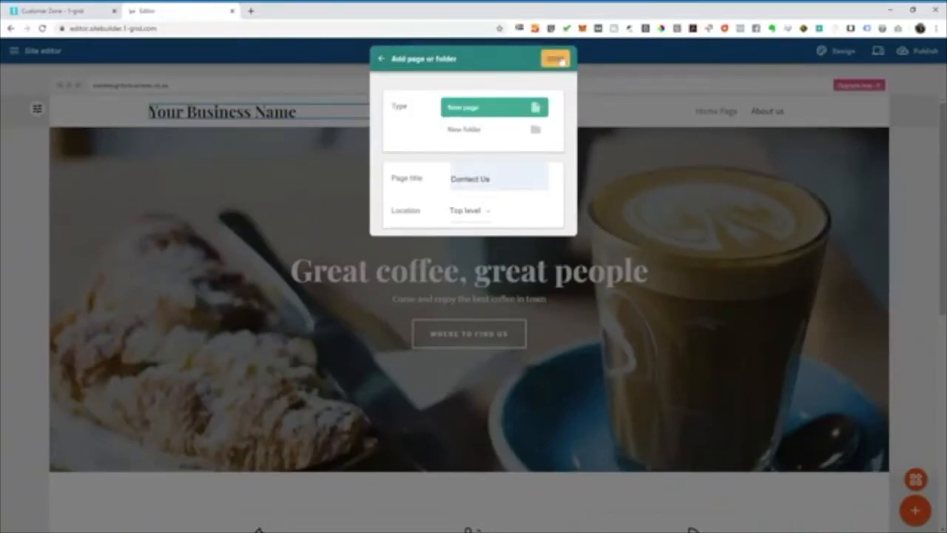
{"action": "left_click", "coordinate": [558, 59]}
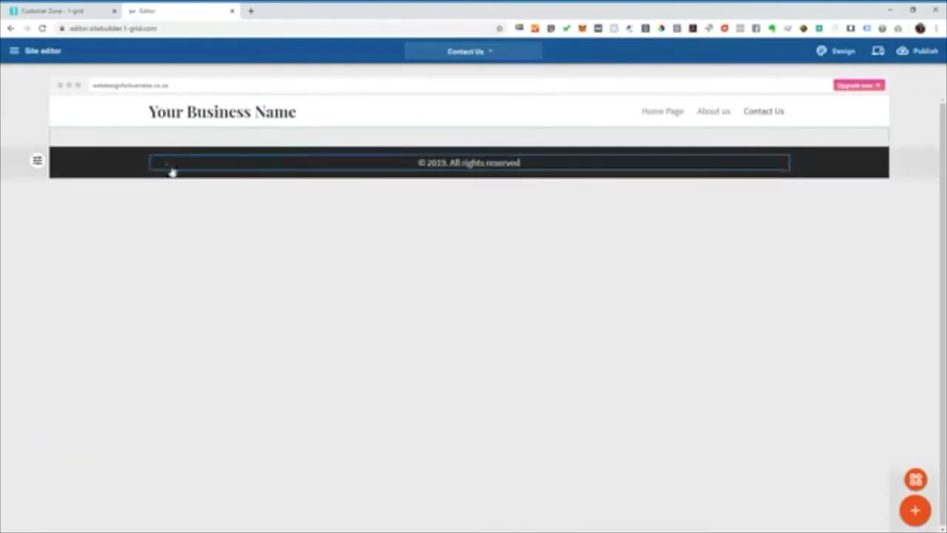
Step: Add the contact section with an email and message form beside the "Contact us" address details to the empty Contact Us page
{"action": "left_click", "coordinate": [915, 509]}
{"action": "left_click", "coordinate": [500, 140]}
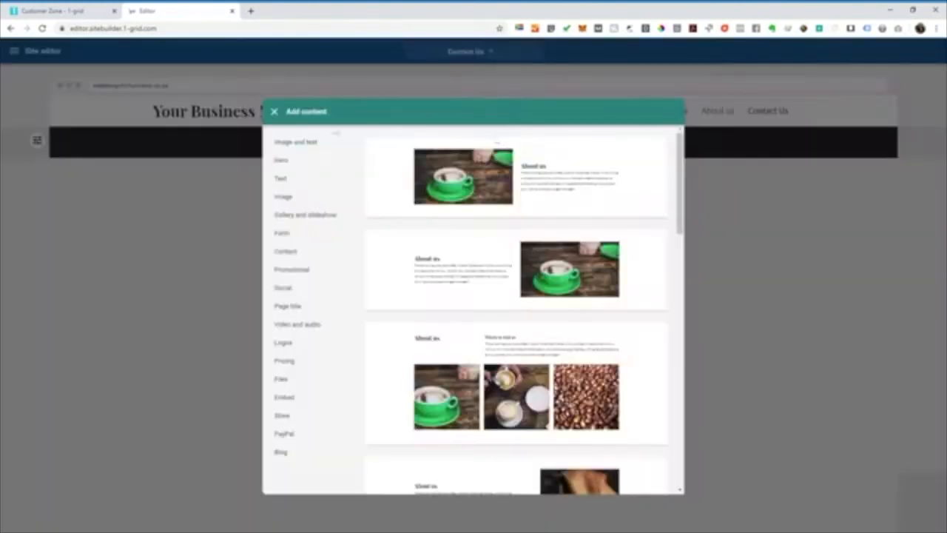
{"action": "left_click", "coordinate": [293, 252]}
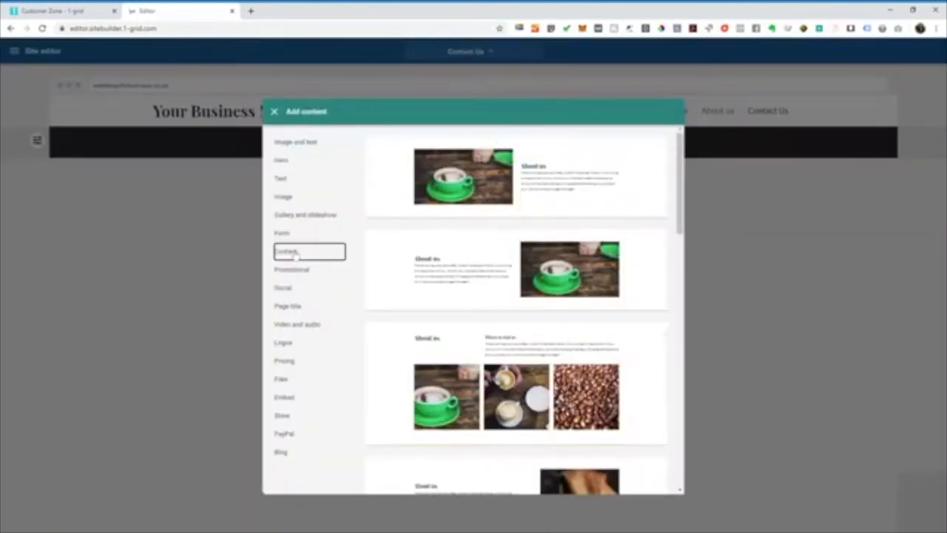
{"action": "scroll", "coordinate": [519, 243], "scroll_direction": "down", "scroll_amount": 3}
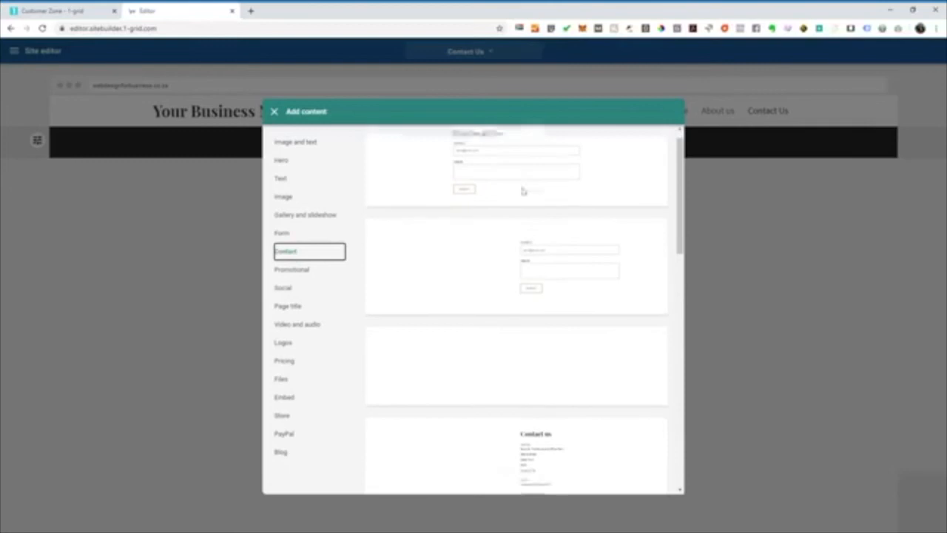
{"action": "scroll", "coordinate": [519, 242], "scroll_direction": "down", "scroll_amount": 2}
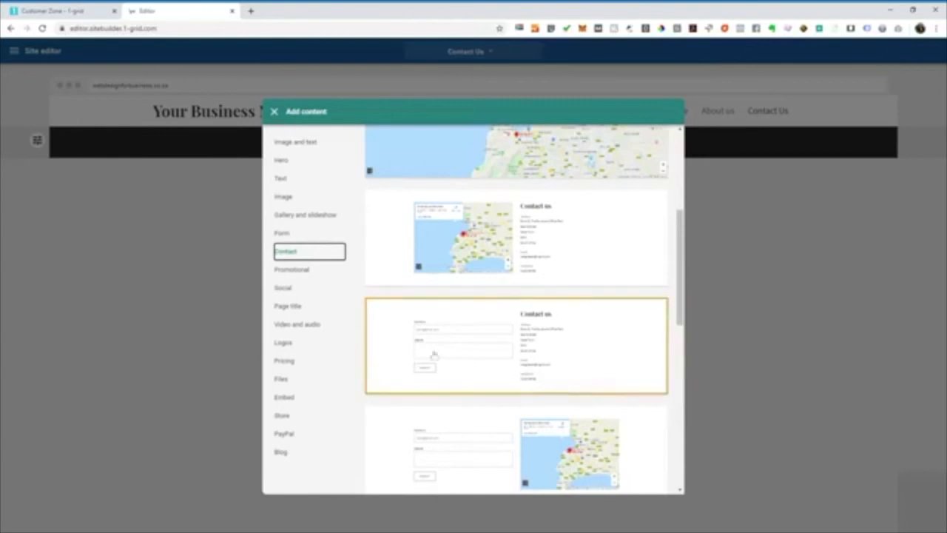
{"action": "left_click", "coordinate": [490, 350]}
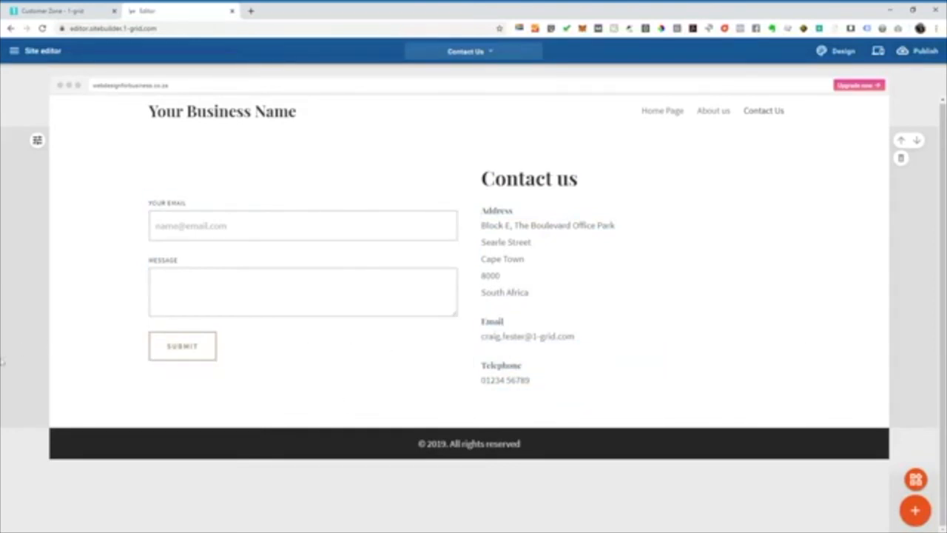
Step: Add the full-width map contact section between the contact form section and the footer
{"action": "left_click", "coordinate": [914, 512]}
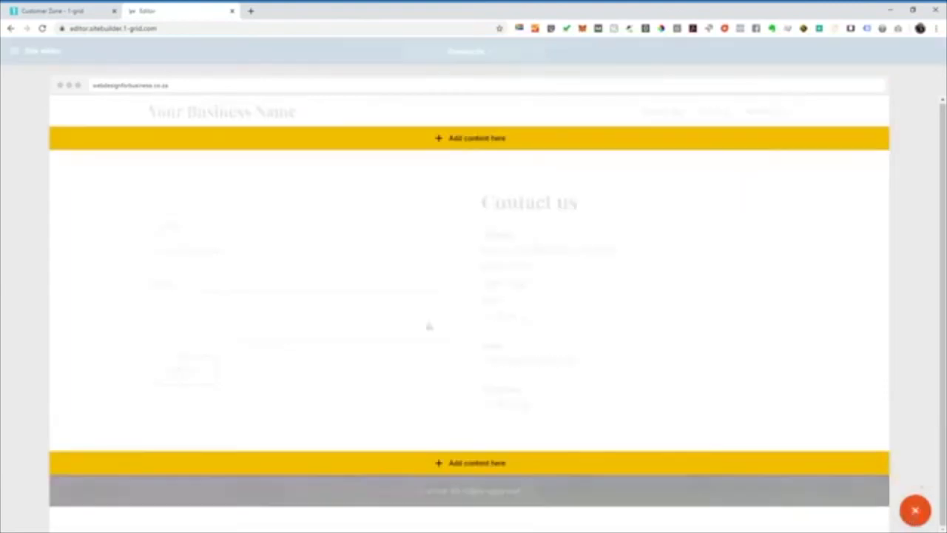
{"action": "left_click", "coordinate": [472, 463]}
{"action": "scroll", "coordinate": [471, 469], "scroll_direction": "down", "scroll_amount": 2}
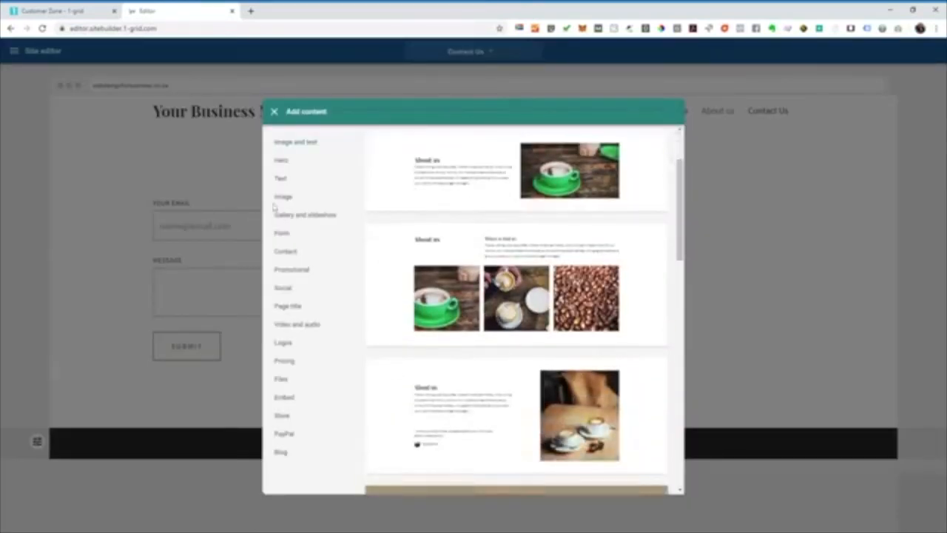
{"action": "left_click", "coordinate": [290, 253]}
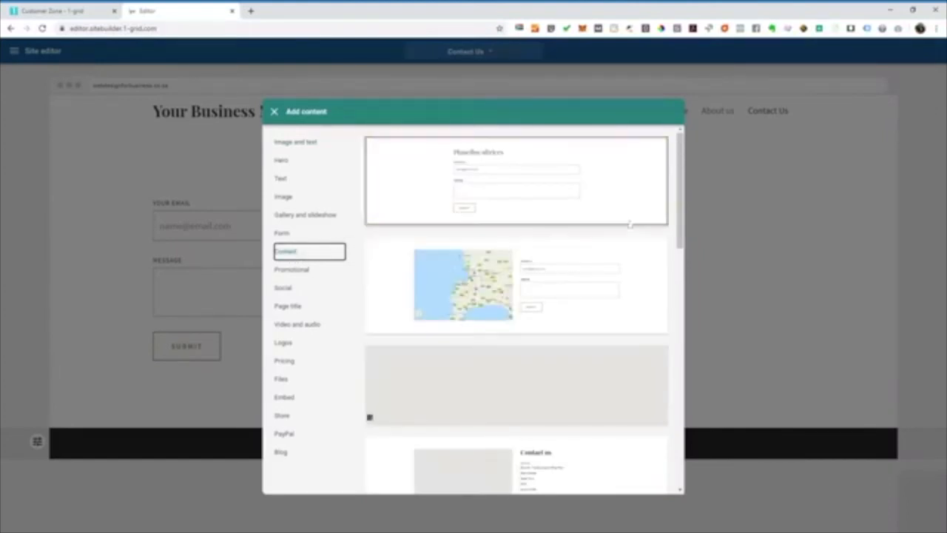
{"action": "scroll", "coordinate": [592, 214], "scroll_direction": "down", "scroll_amount": 5}
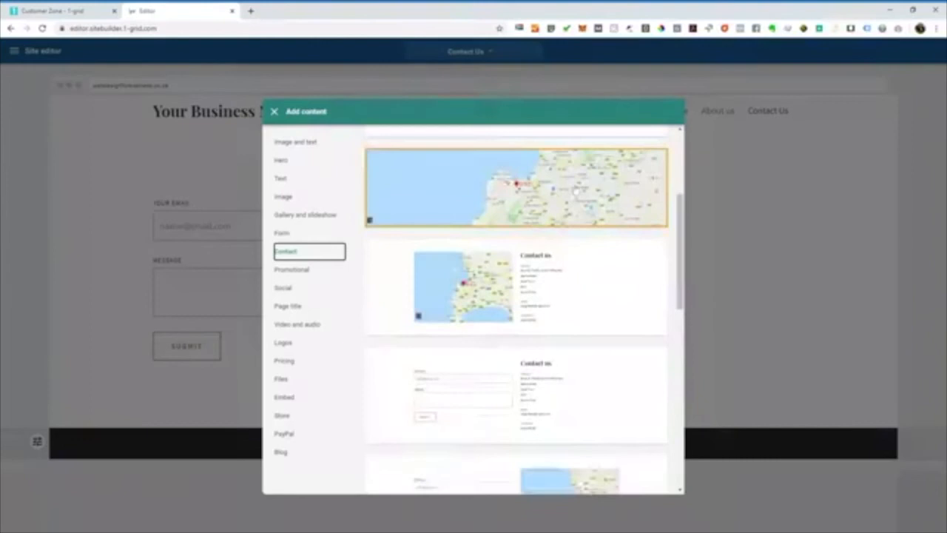
{"action": "left_click", "coordinate": [577, 191]}
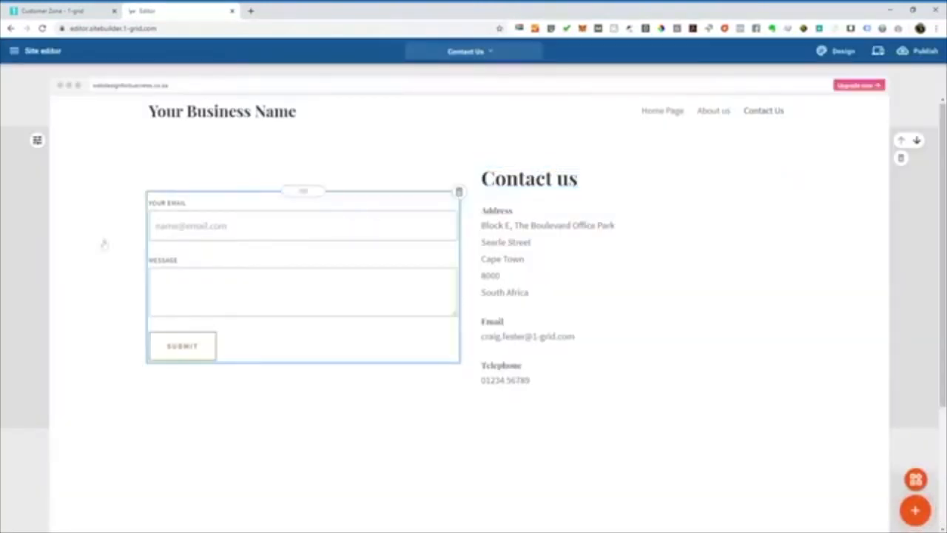
Step: Check the layout of the Contact Us page from the form and address details down to the map
{"action": "scroll", "coordinate": [185, 264], "scroll_direction": "down", "scroll_amount": 3}
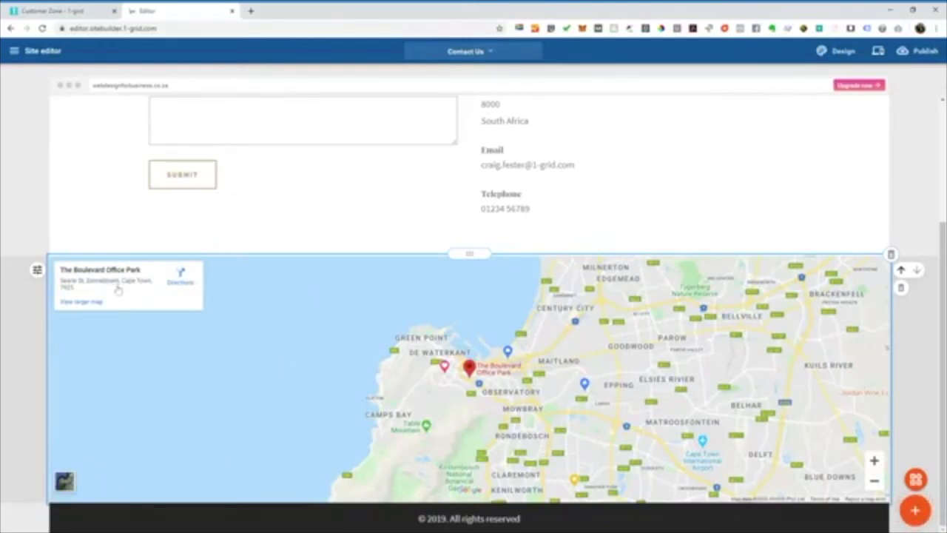
{"action": "scroll", "coordinate": [434, 374], "scroll_direction": "up", "scroll_amount": 3}
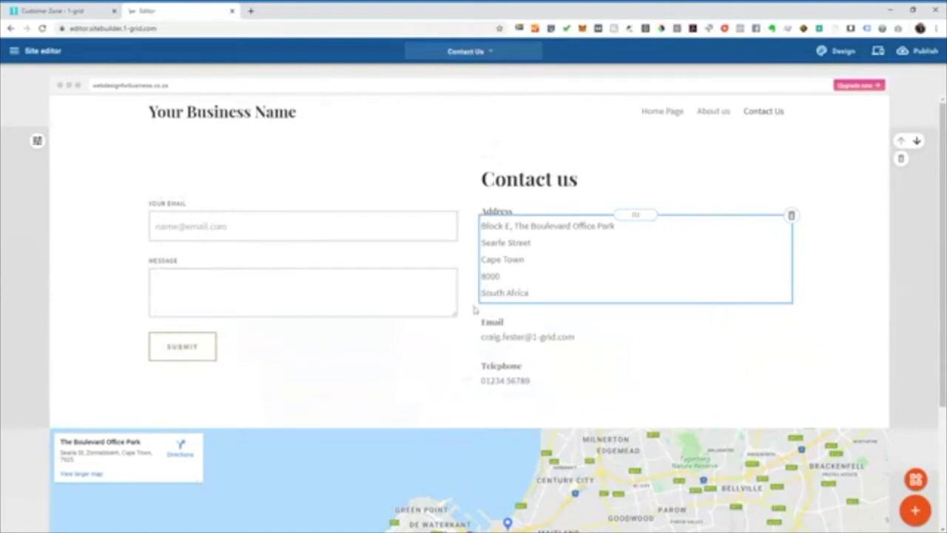
{"action": "left_click", "coordinate": [372, 217]}
{"action": "scroll", "coordinate": [370, 217], "scroll_direction": "down", "scroll_amount": 3}
{"action": "scroll", "coordinate": [370, 217], "scroll_direction": "up", "scroll_amount": 3}
{"action": "left_click", "coordinate": [531, 169]}
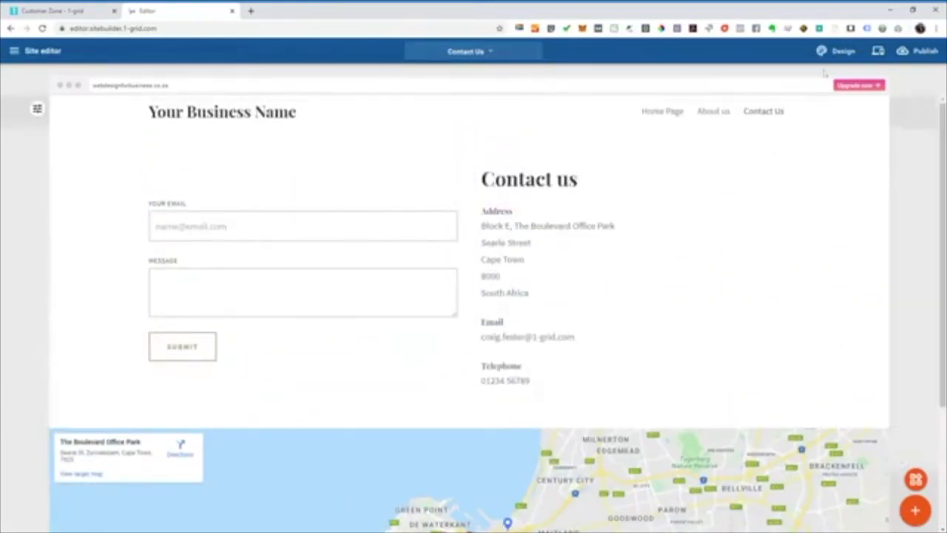
Step: Publish the site to webdesignforbusiness.co.za and dismiss the publishing dialog
{"action": "left_click", "coordinate": [926, 52]}
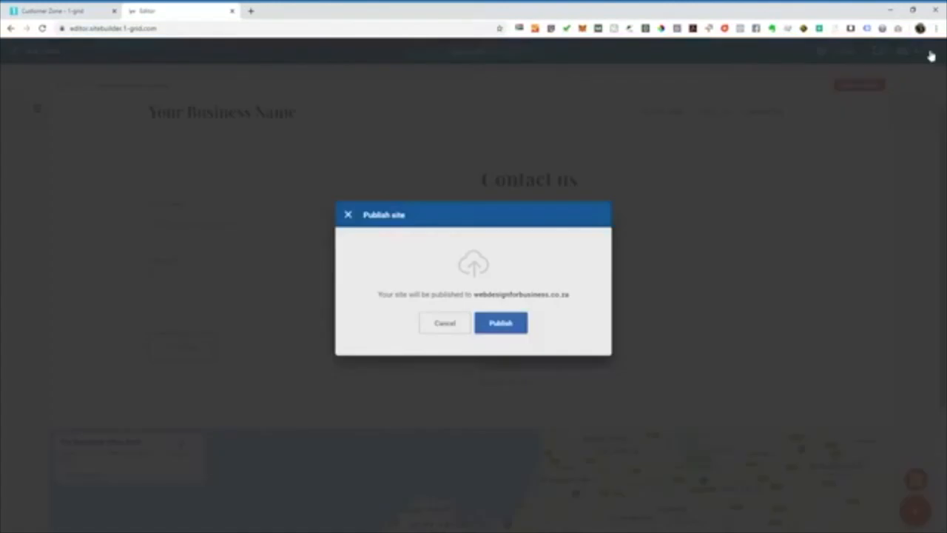
{"action": "left_click", "coordinate": [492, 324]}
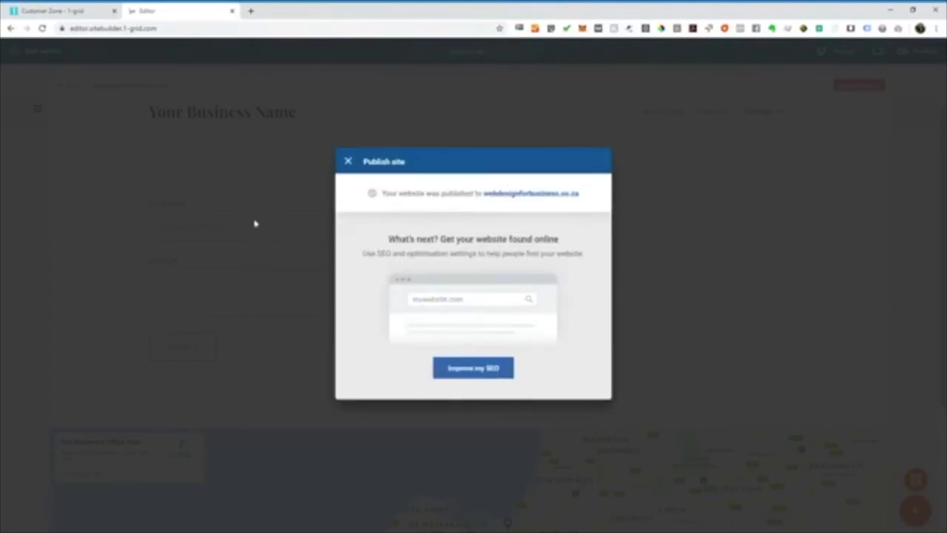
{"action": "left_click", "coordinate": [348, 162]}
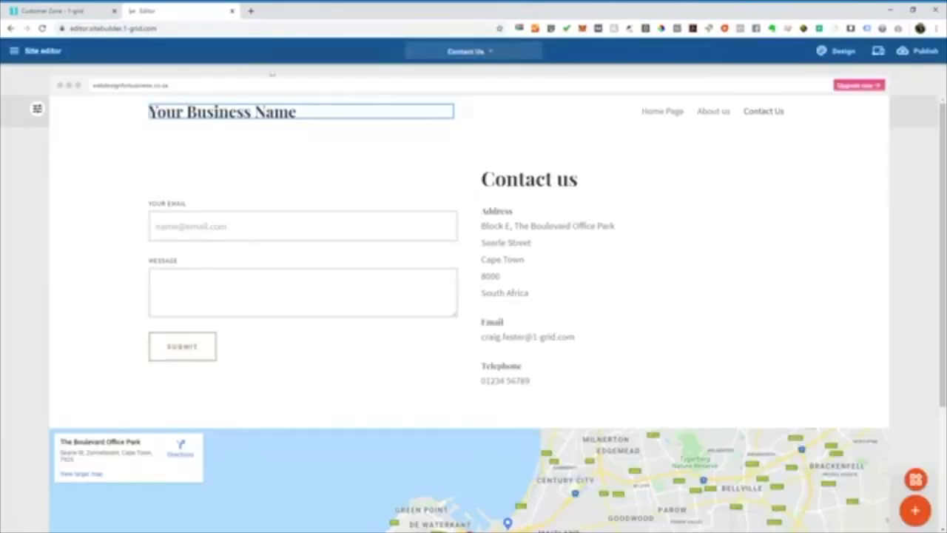
Step: Open webdesignforbusiness.co.za in a new browser tab and look through the published home page
{"action": "left_click", "coordinate": [251, 12]}
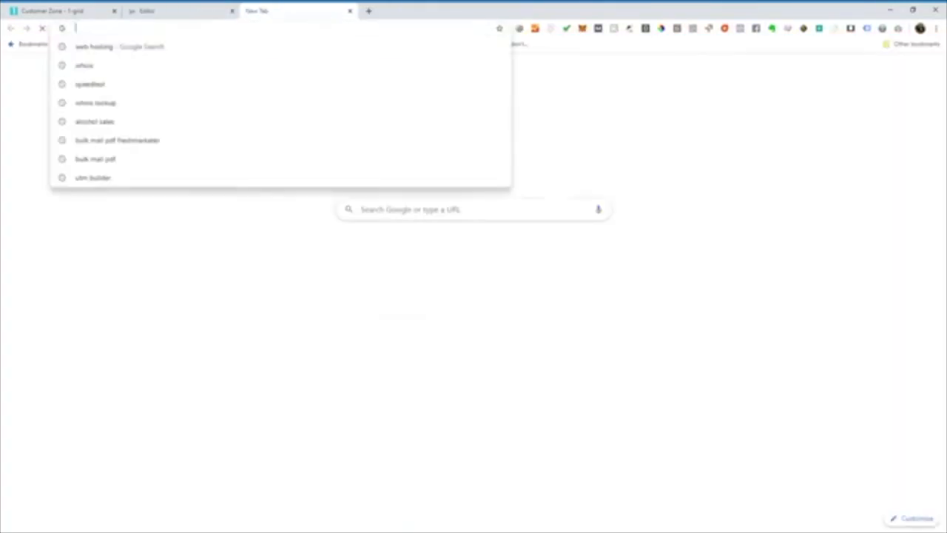
{"action": "type", "text": "websit"}
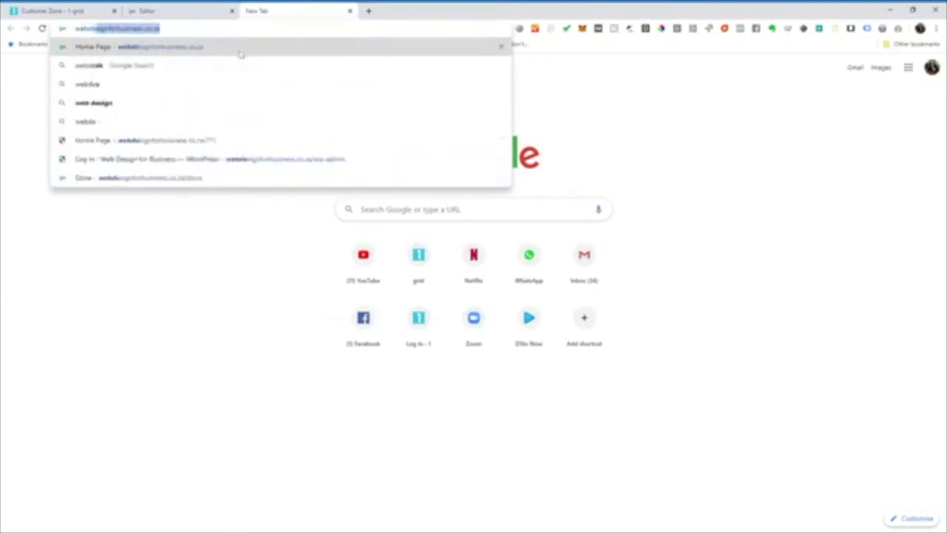
{"action": "left_click", "coordinate": [240, 50]}
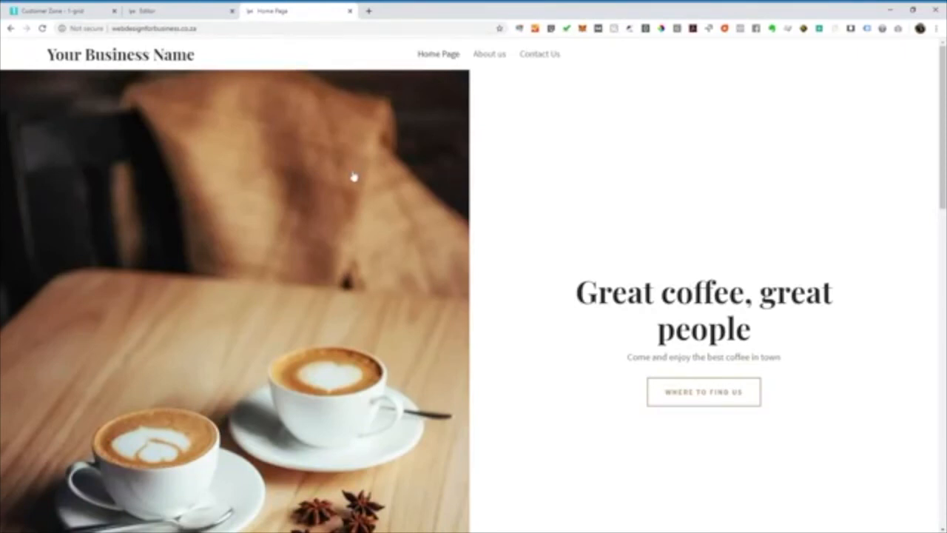
{"action": "scroll", "coordinate": [249, 158], "scroll_direction": "down", "scroll_amount": 6}
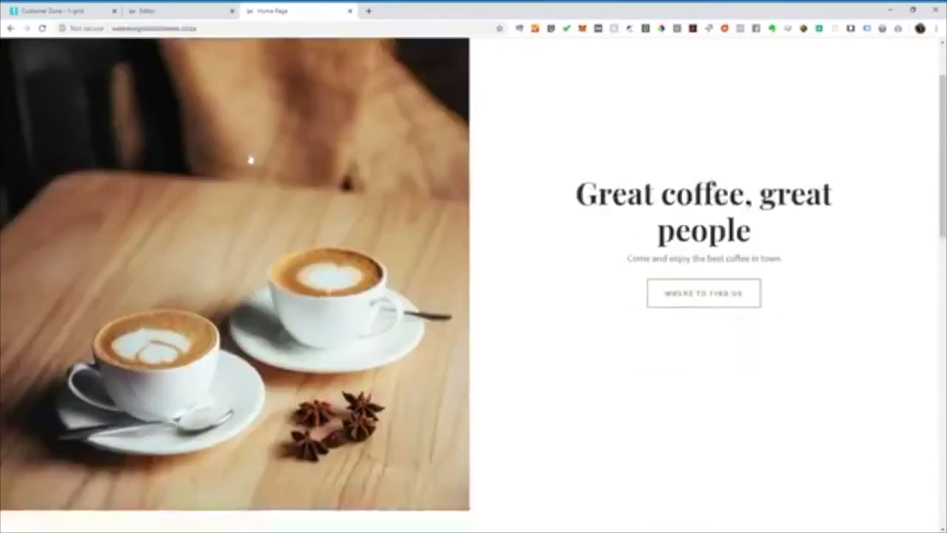
{"action": "scroll", "coordinate": [474, 296], "scroll_direction": "down", "scroll_amount": 10}
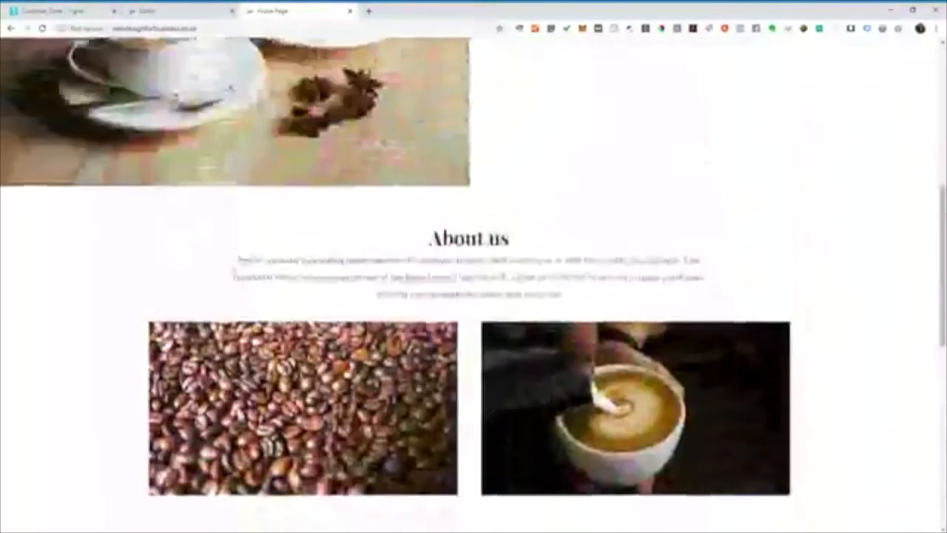
{"action": "scroll", "coordinate": [705, 160], "scroll_direction": "up", "scroll_amount": 8}
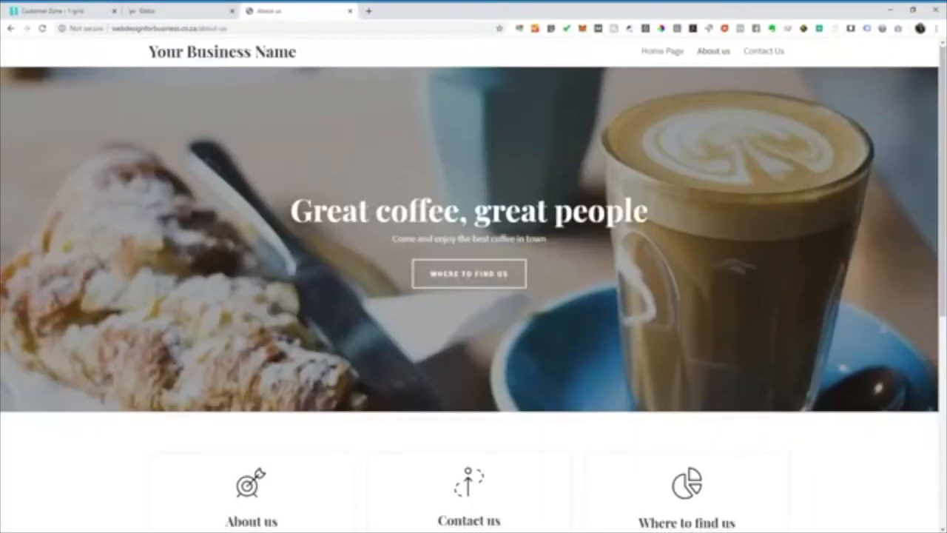
Step: Review the published About us and Contact Us pages, including the contact form and map
{"action": "scroll", "coordinate": [330, 223], "scroll_direction": "down", "scroll_amount": 5}
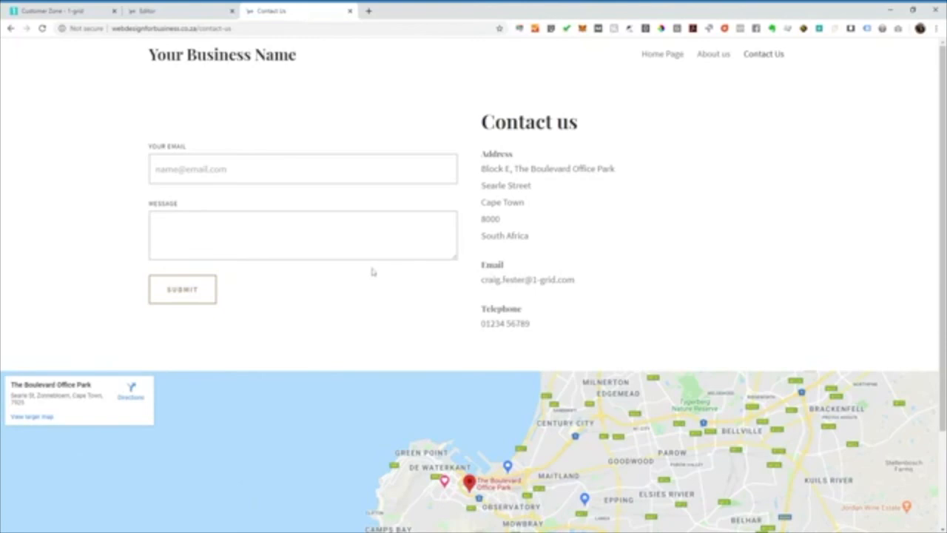
{"action": "scroll", "coordinate": [373, 272], "scroll_direction": "down", "scroll_amount": 3}
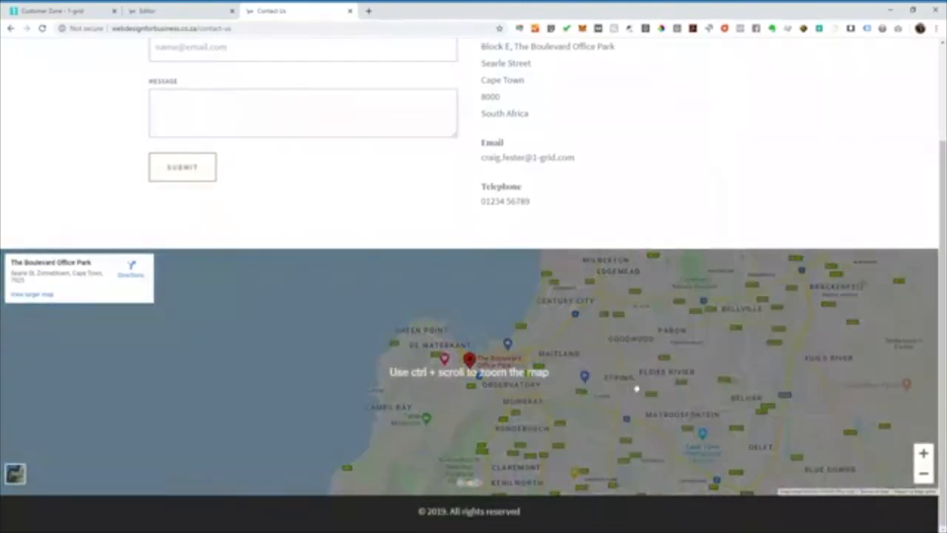
{"action": "scroll", "coordinate": [478, 237], "scroll_direction": "up", "scroll_amount": 3}
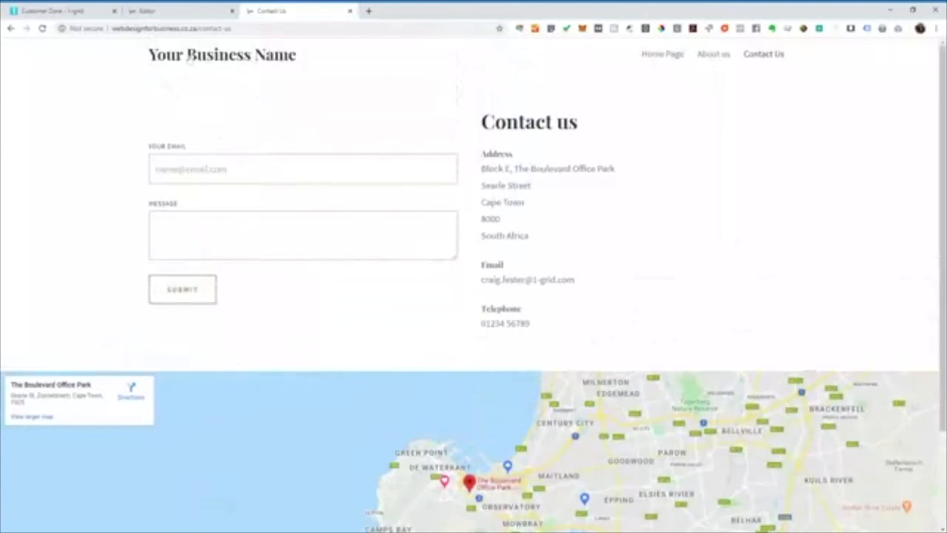
Step: Return to the site editor and switch from the Contact Us page to the Home Page
{"action": "left_click", "coordinate": [185, 10]}
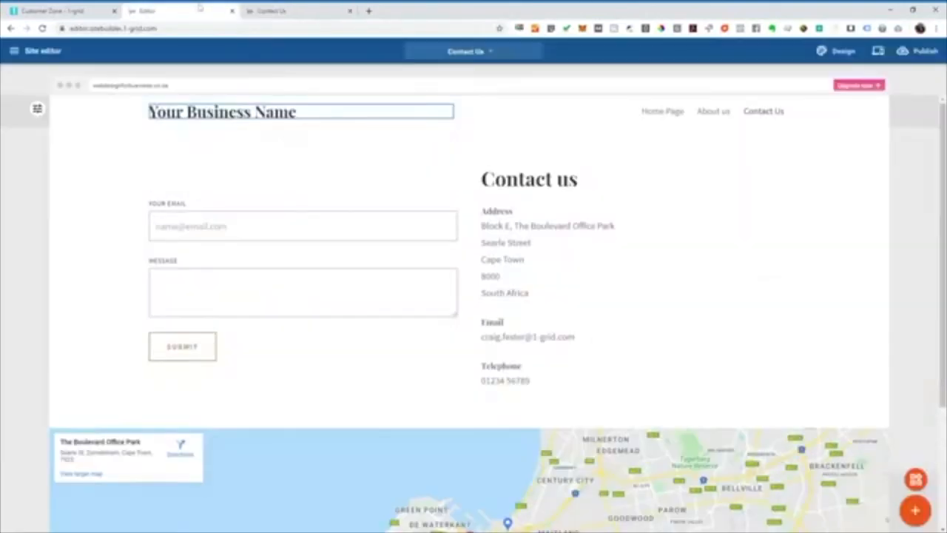
{"action": "scroll", "coordinate": [348, 226], "scroll_direction": "down", "scroll_amount": 1}
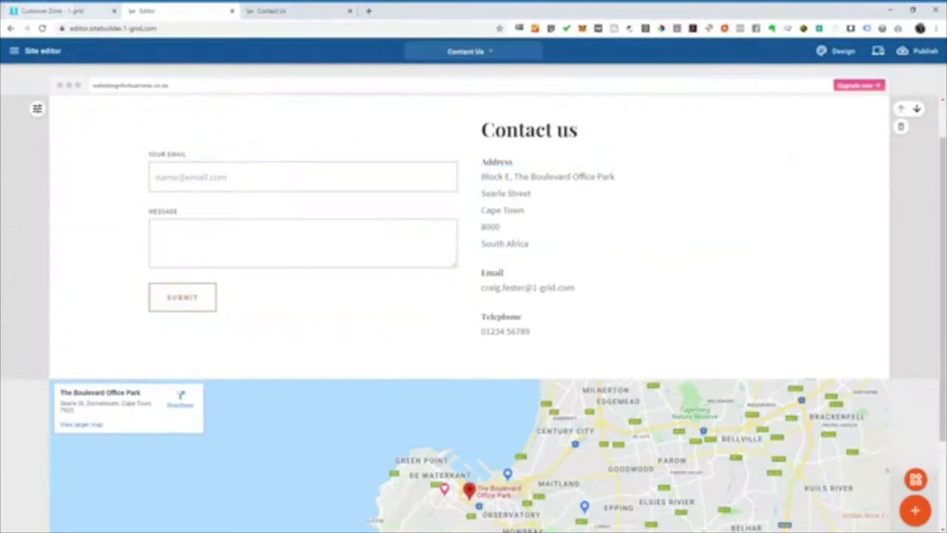
{"action": "scroll", "coordinate": [392, 151], "scroll_direction": "up", "scroll_amount": 1}
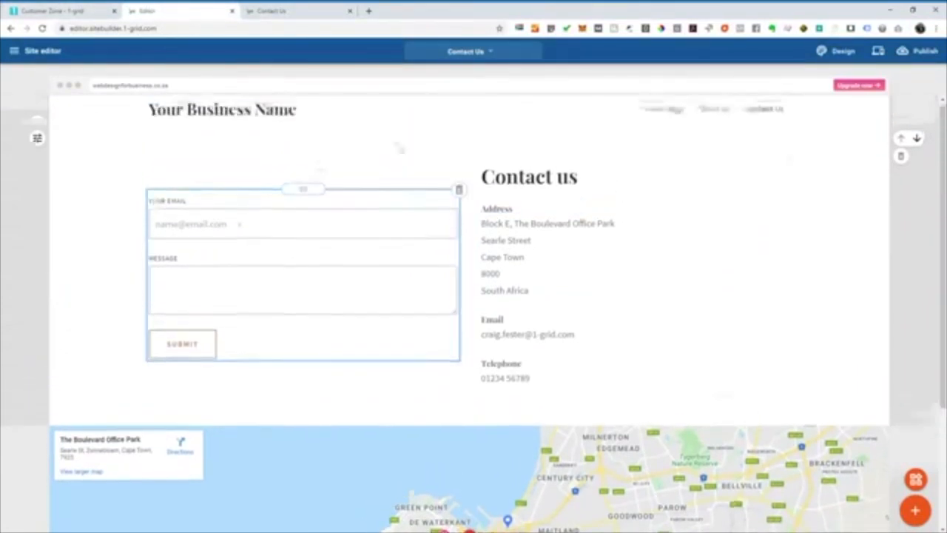
{"action": "left_click", "coordinate": [493, 55]}
{"action": "left_click", "coordinate": [417, 108]}
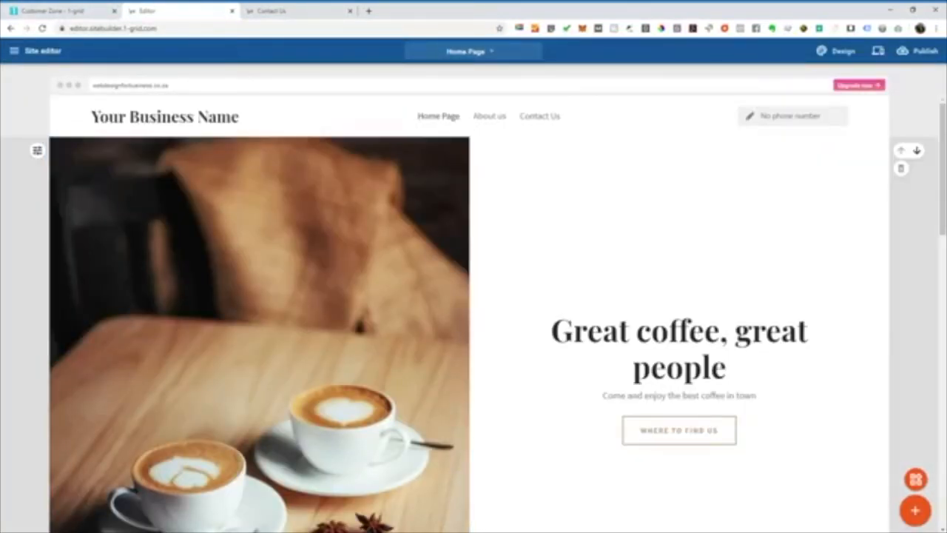
Step: Preview the home page in the mobile phone view, checking its navigation menu and the content further down
{"action": "left_click", "coordinate": [879, 56]}
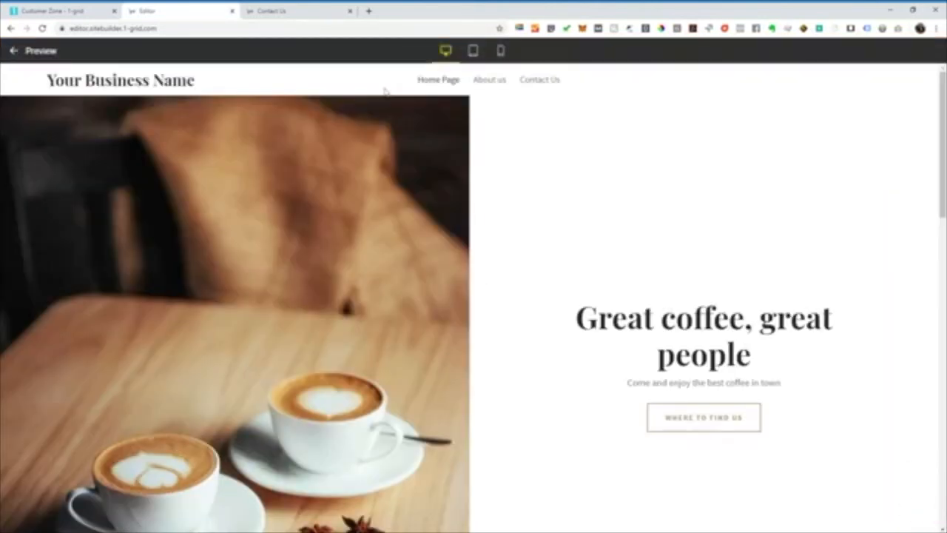
{"action": "left_click", "coordinate": [501, 50]}
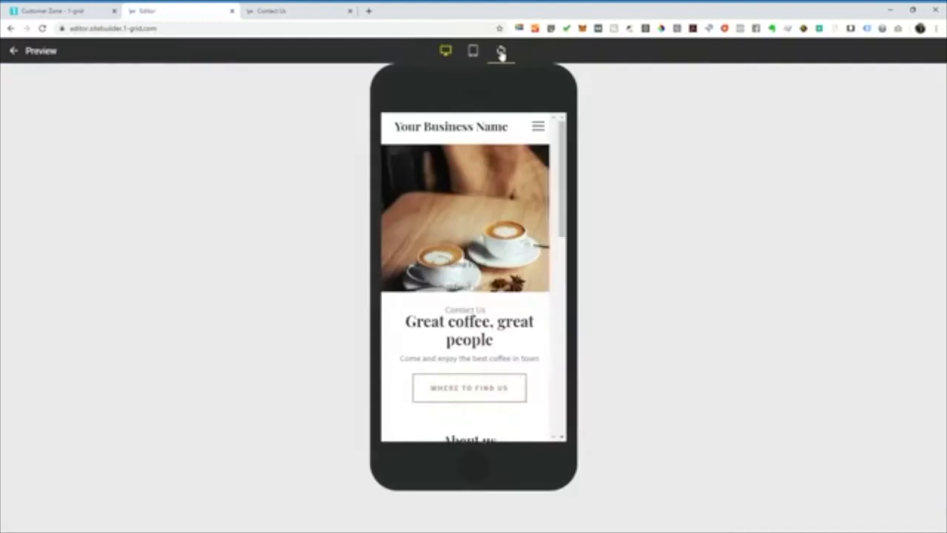
{"action": "left_click", "coordinate": [538, 126]}
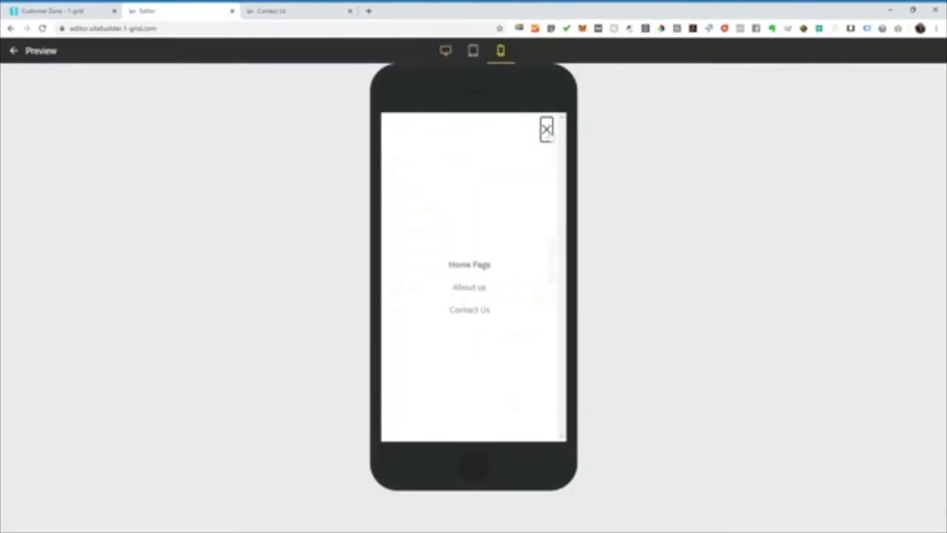
{"action": "left_click", "coordinate": [546, 130]}
{"action": "left_click_drag", "start_coordinate": [563, 152], "coordinate": [562, 190]}
{"action": "left_click_drag", "start_coordinate": [563, 238], "coordinate": [528, 108]}
Step: Open the About us page in the mobile preview and look through its stacked sections
{"action": "left_click", "coordinate": [541, 125]}
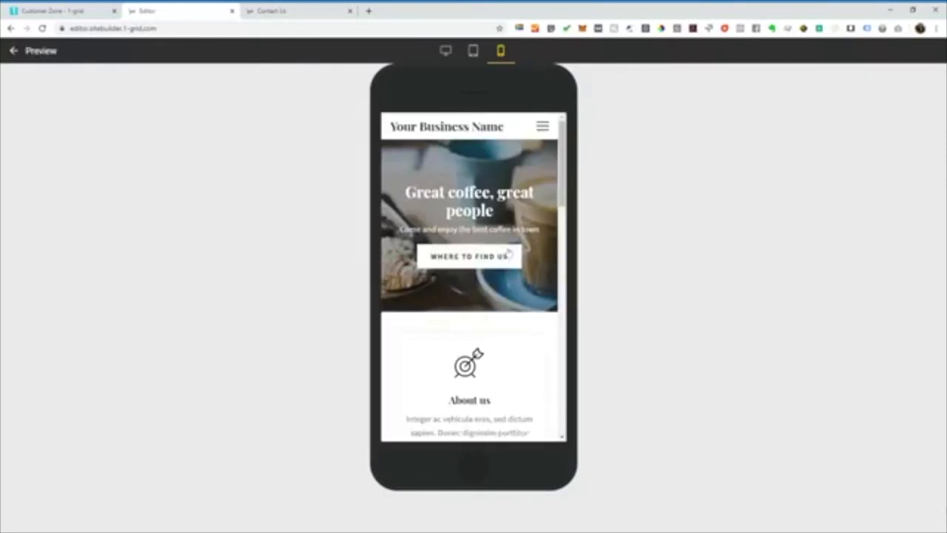
{"action": "scroll", "coordinate": [520, 173], "scroll_direction": "down", "scroll_amount": 10}
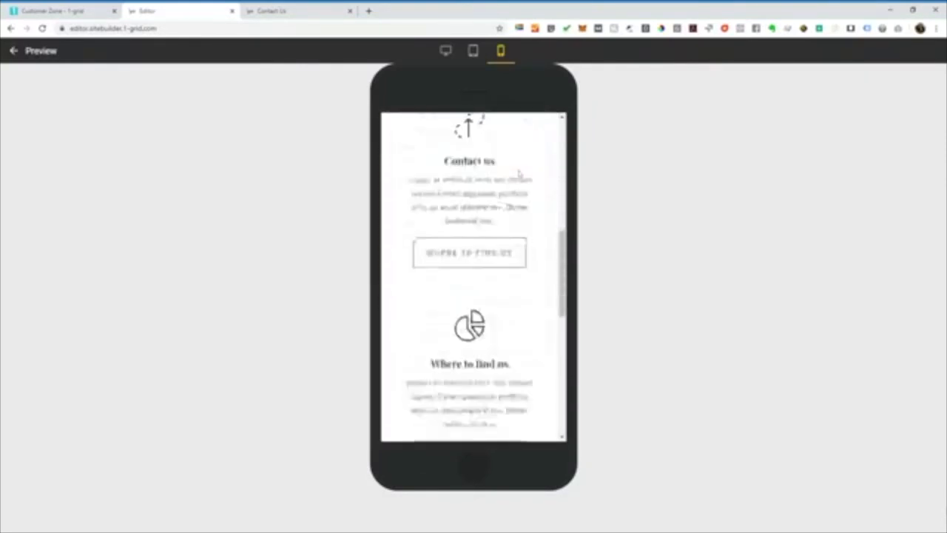
{"action": "scroll", "coordinate": [521, 172], "scroll_direction": "down", "scroll_amount": 5}
{"action": "scroll", "coordinate": [520, 173], "scroll_direction": "up", "scroll_amount": 15}
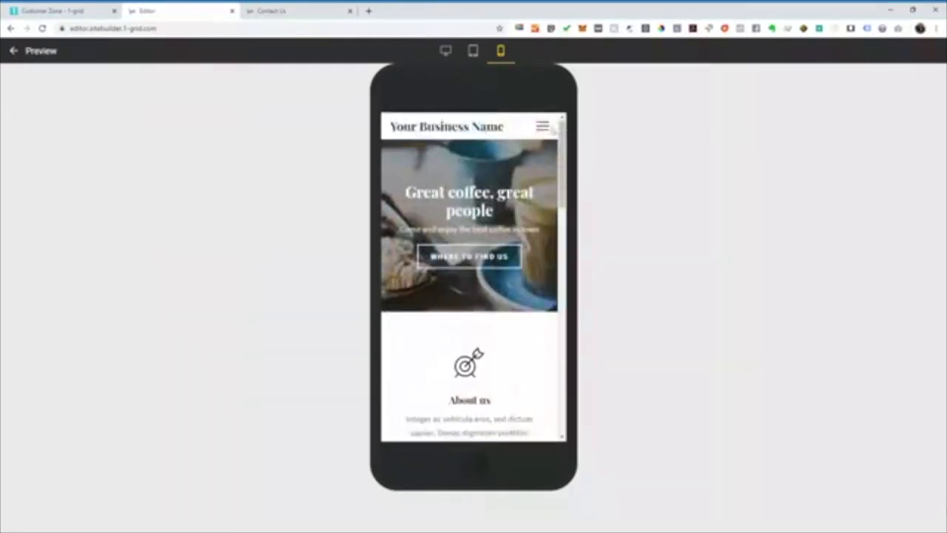
Step: Open the Contact Us page in the mobile preview and look through its form, contact details and map
{"action": "left_click", "coordinate": [543, 126]}
{"action": "left_click", "coordinate": [483, 310]}
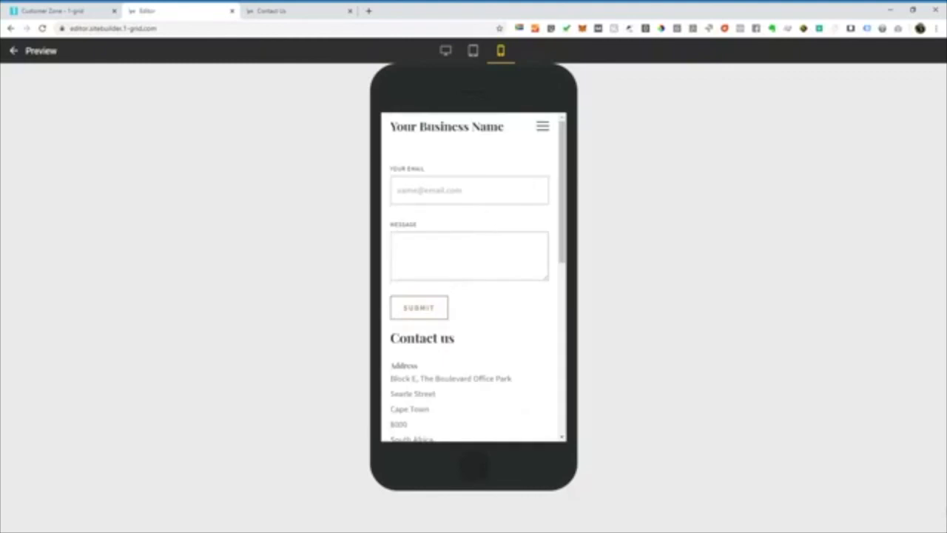
{"action": "scroll", "coordinate": [471, 177], "scroll_direction": "down", "scroll_amount": 10}
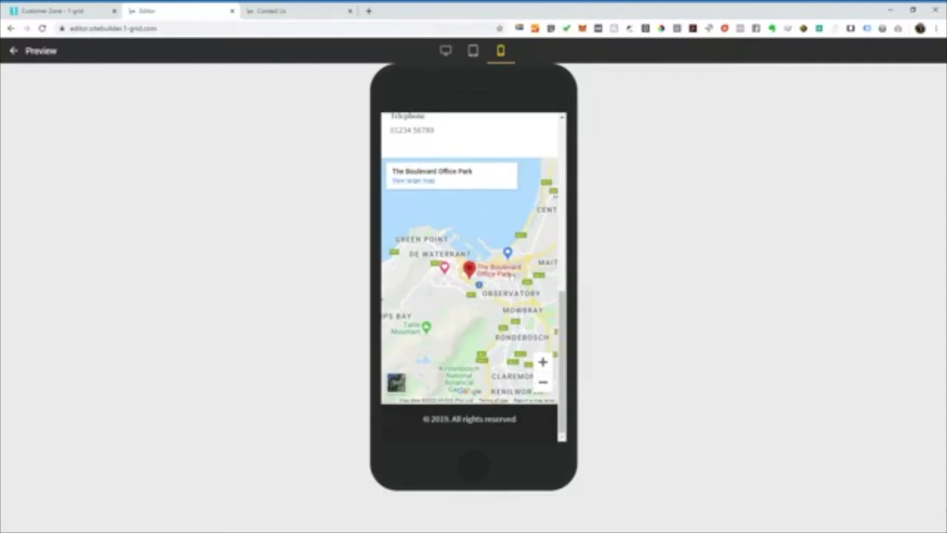
{"action": "left_click_drag", "start_coordinate": [562, 327], "coordinate": [563, 158]}
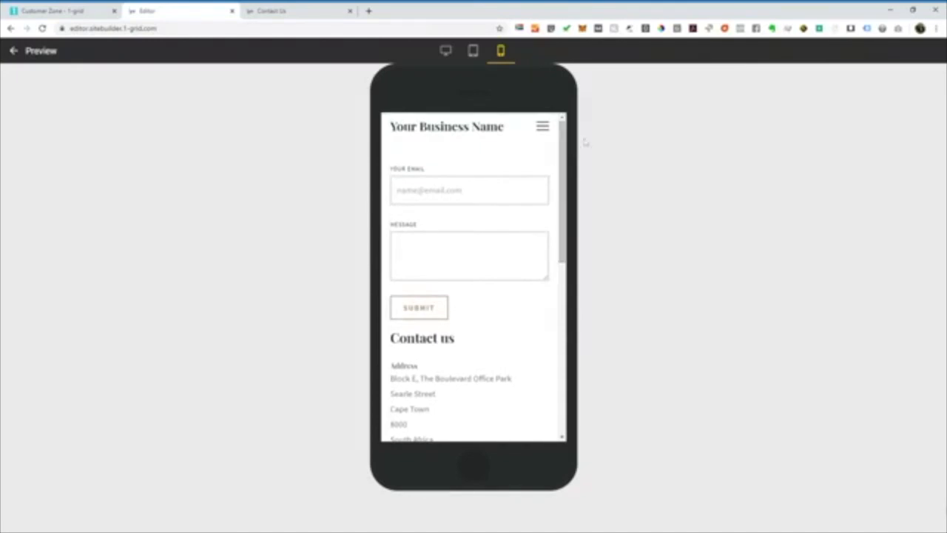
Step: Return the preview to the desktop view, and look through the Home Page of the published site
{"action": "left_click", "coordinate": [445, 51]}
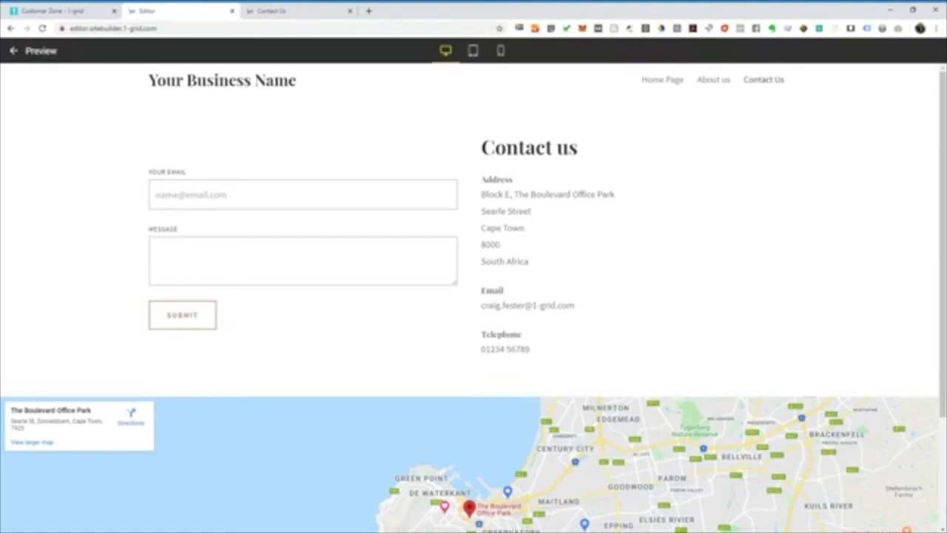
{"action": "left_click", "coordinate": [318, 11]}
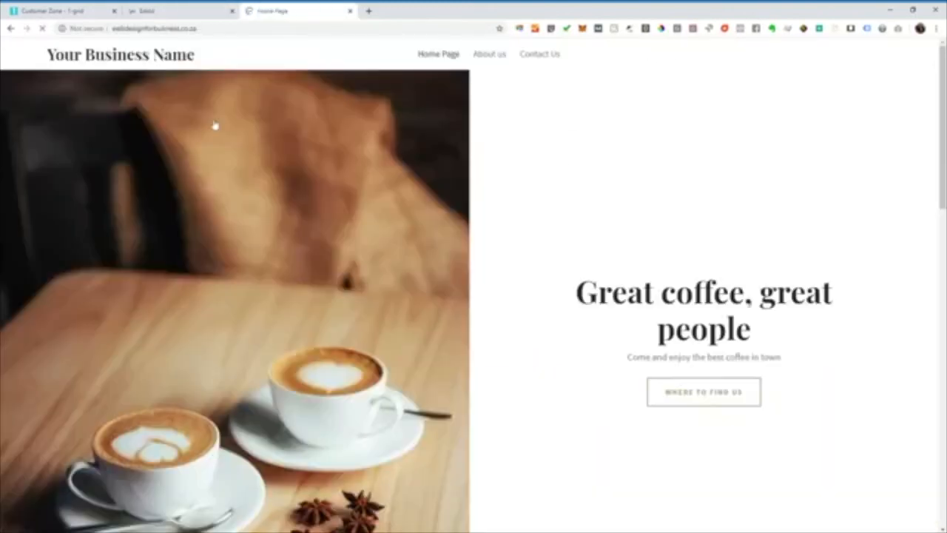
{"action": "scroll", "coordinate": [639, 152], "scroll_direction": "down", "scroll_amount": 8}
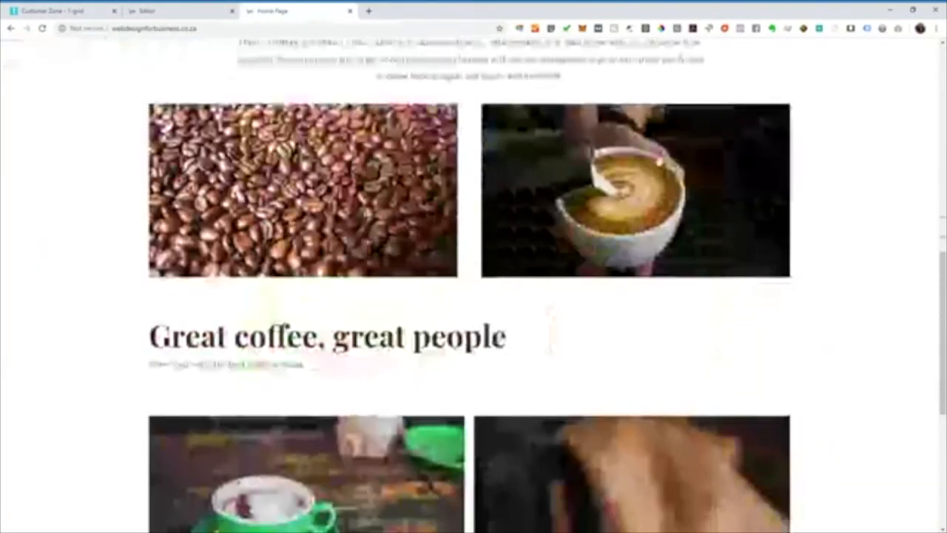